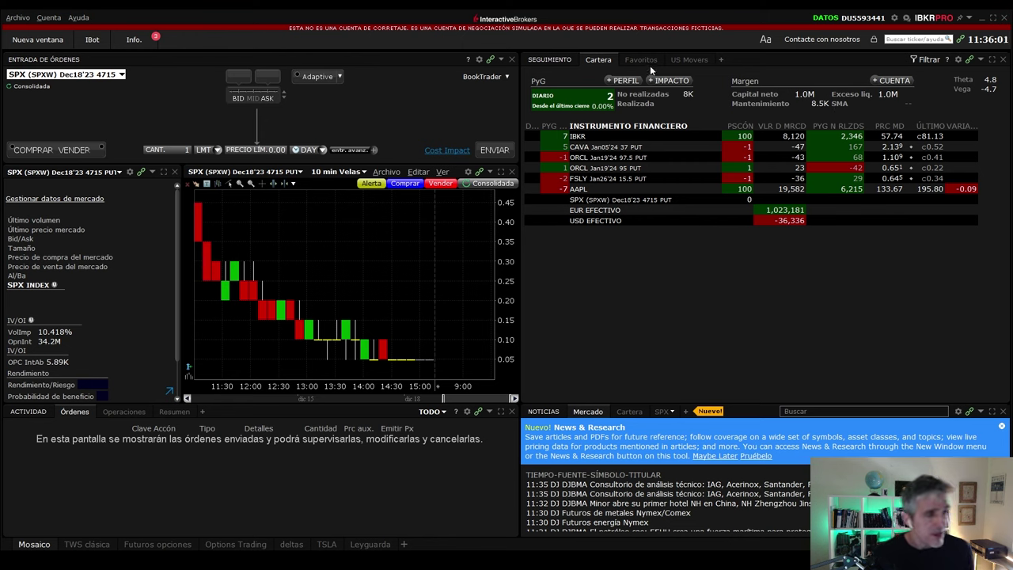
Step: Switch to the Leyguarda layout and unlock it for editing
left_click(738, 135)
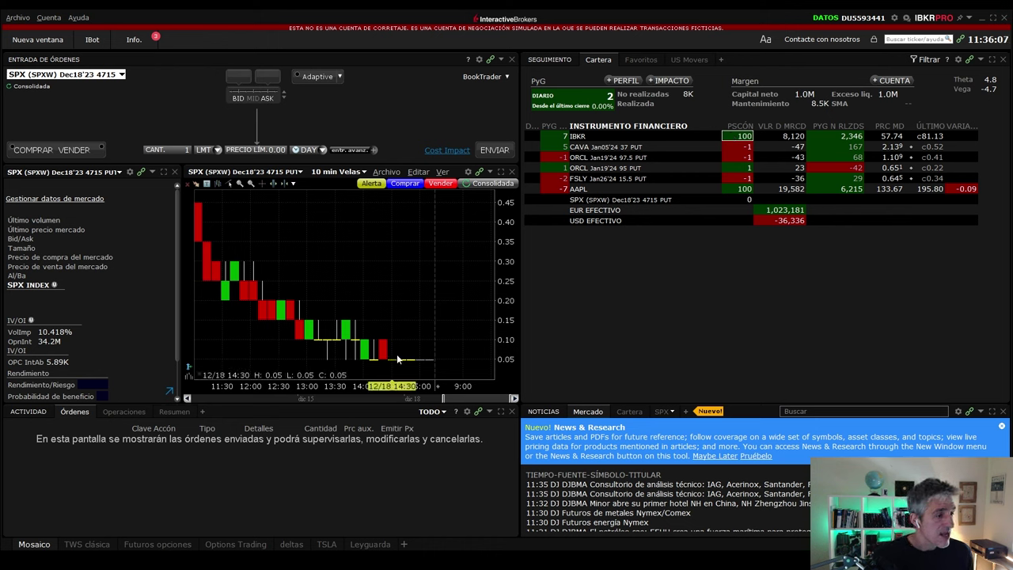
left_click(372, 543)
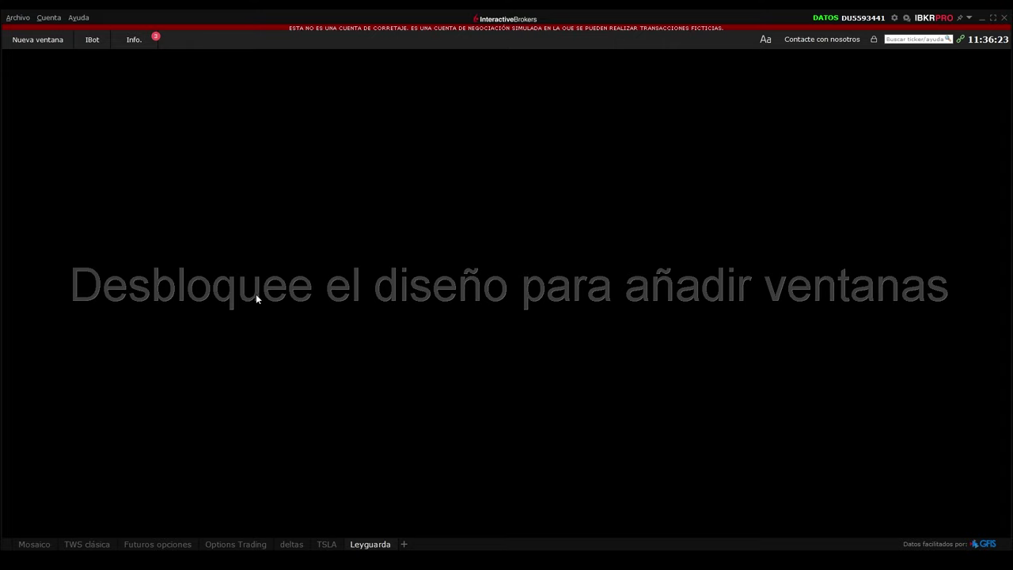
left_click(404, 544)
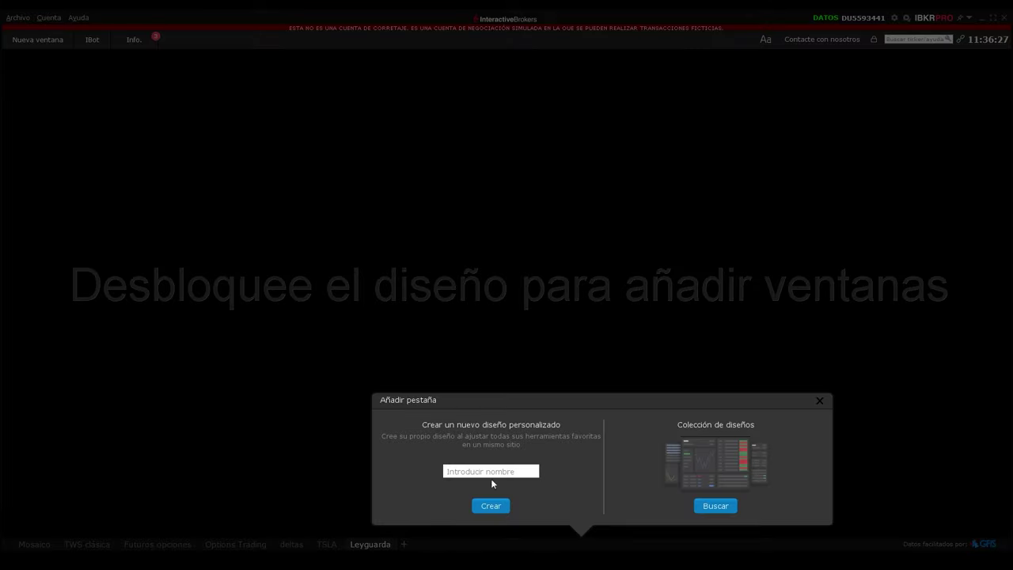
left_click(819, 400)
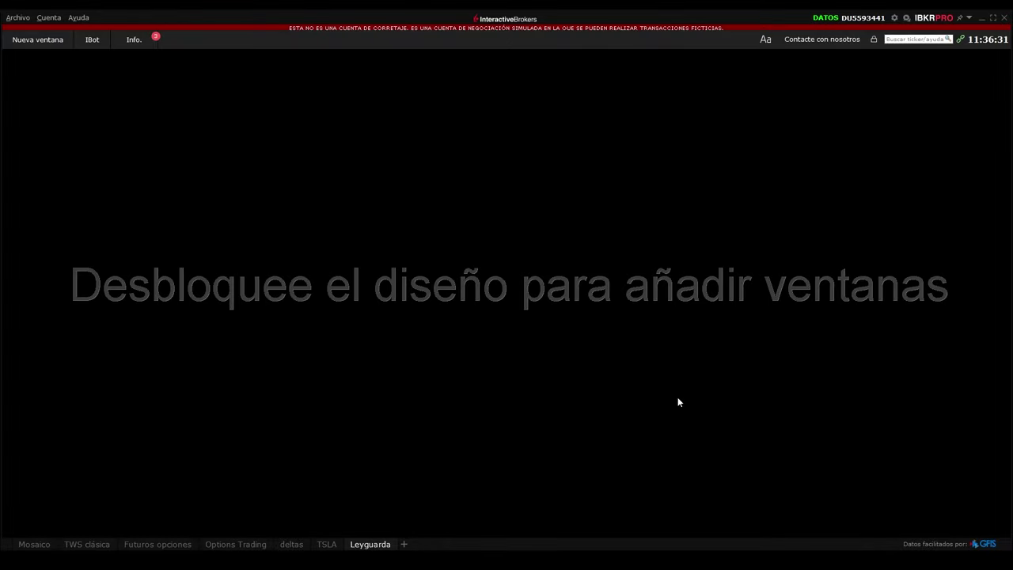
left_click(873, 39)
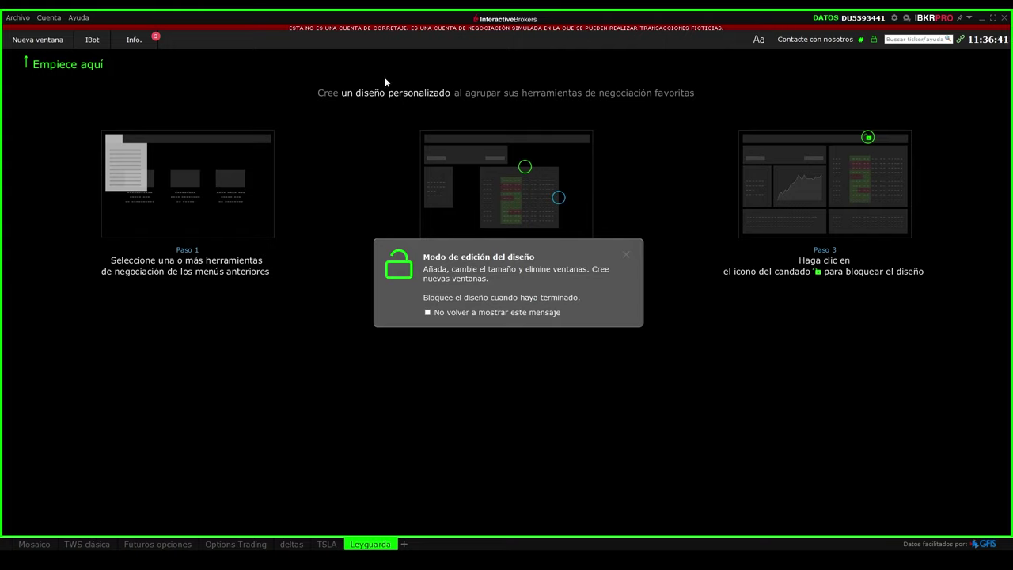
Step: Add an Entrada de órdenes window to the empty layout and enlarge it in both width and height
left_click(31, 44)
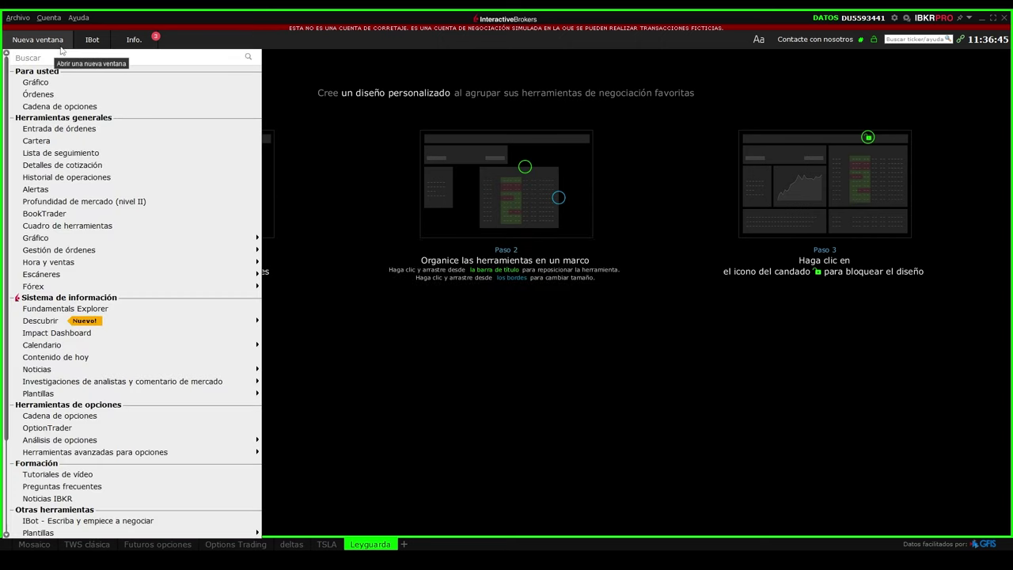
left_click(59, 129)
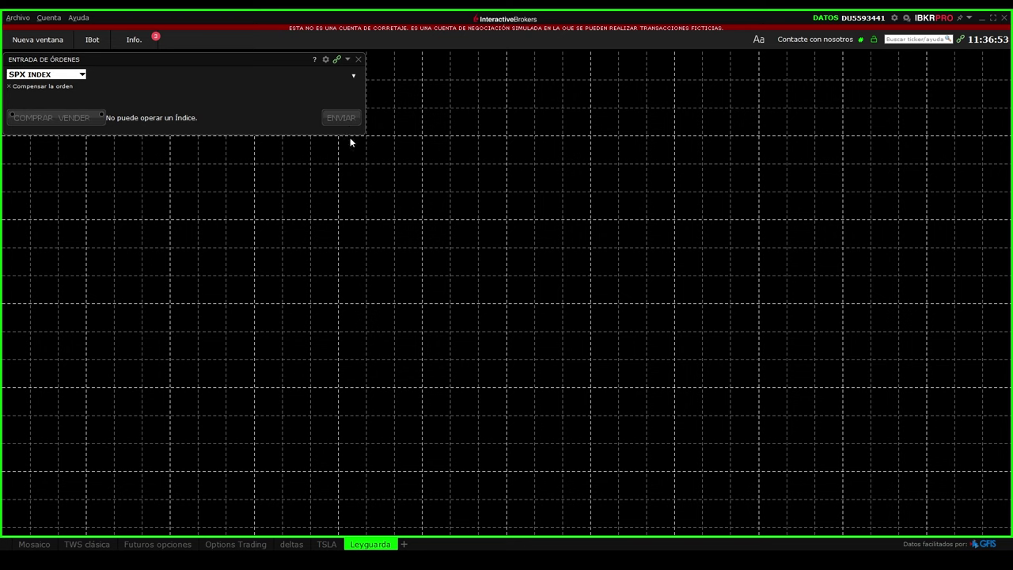
left_click_drag(358, 133, 450, 216)
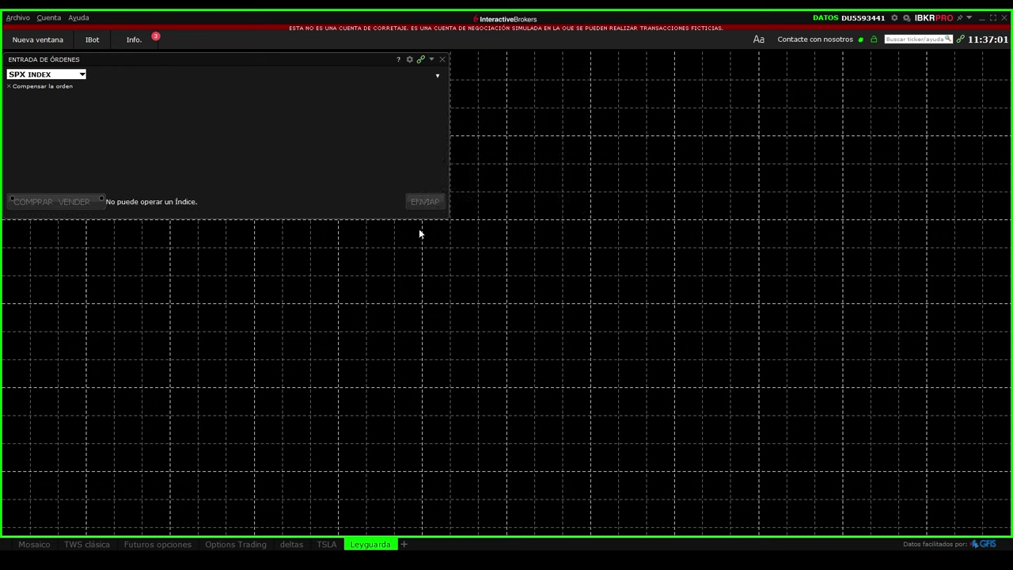
left_click_drag(450, 166, 387, 183)
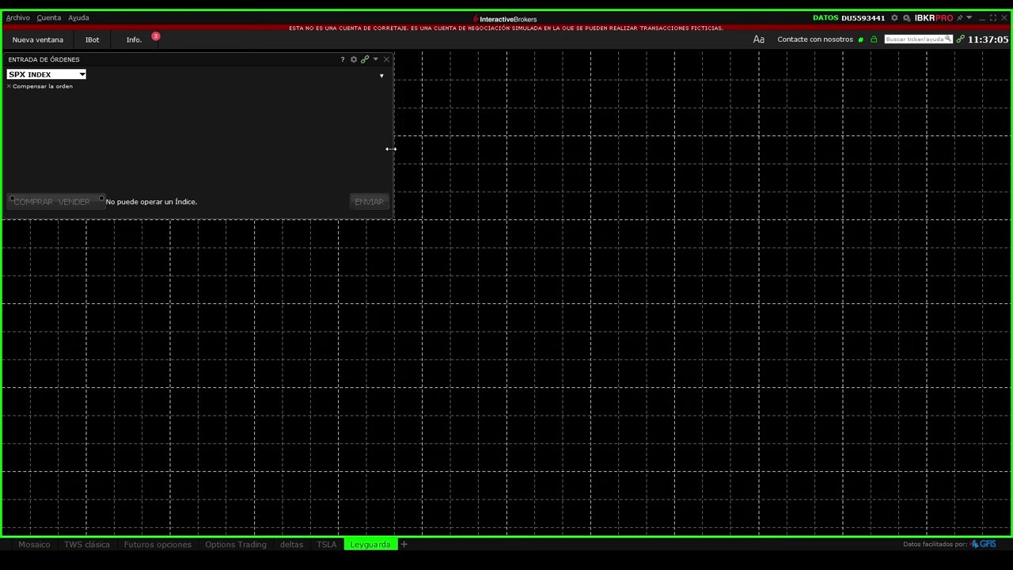
left_click_drag(393, 149, 422, 155)
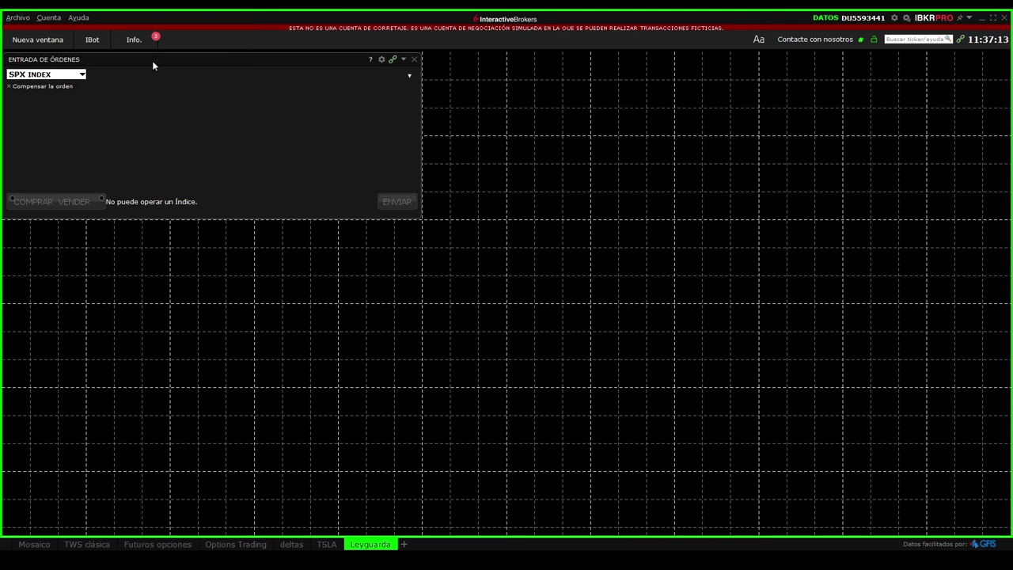
left_click(81, 75)
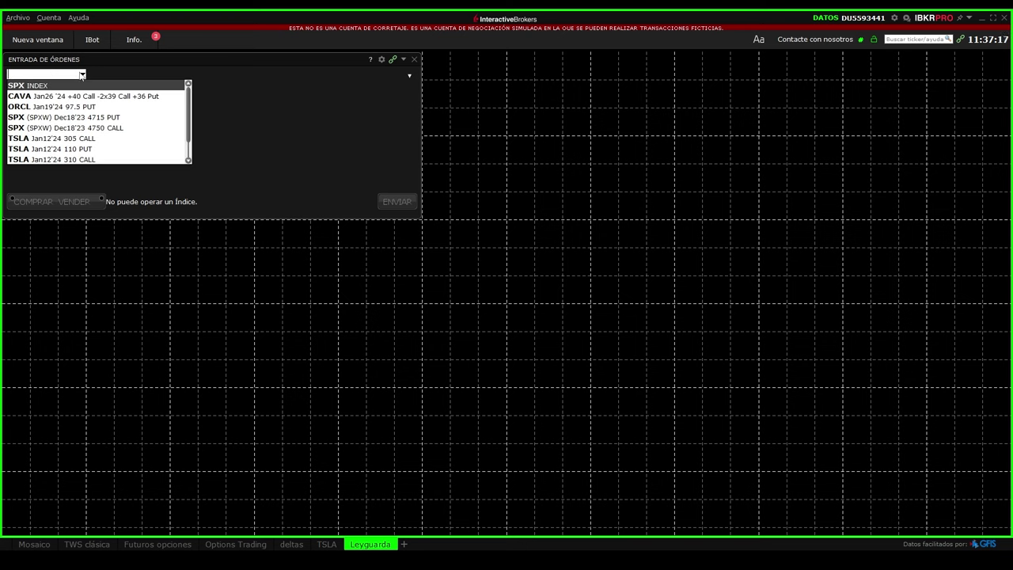
type("T")
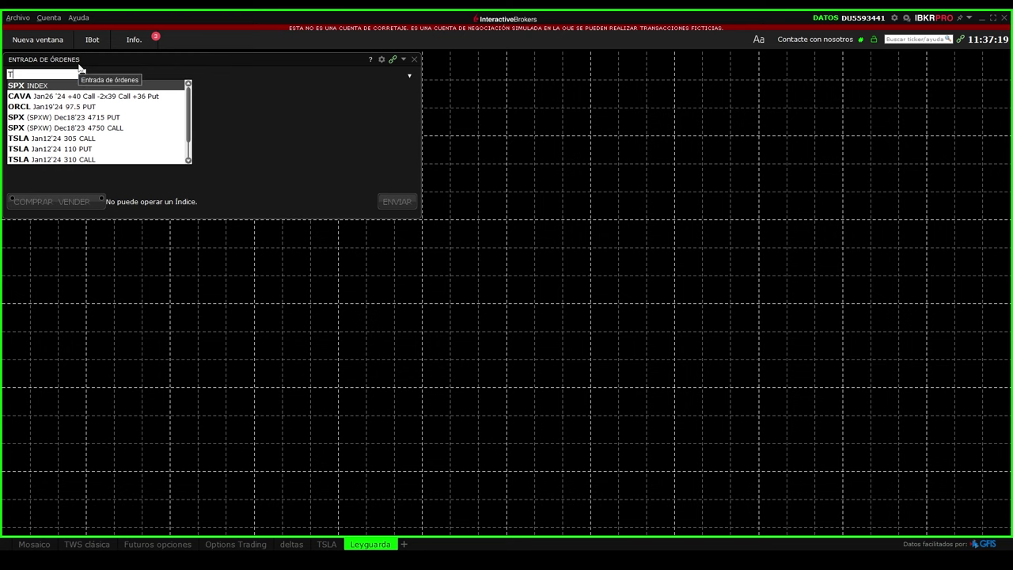
type("SLA")
key("Return")
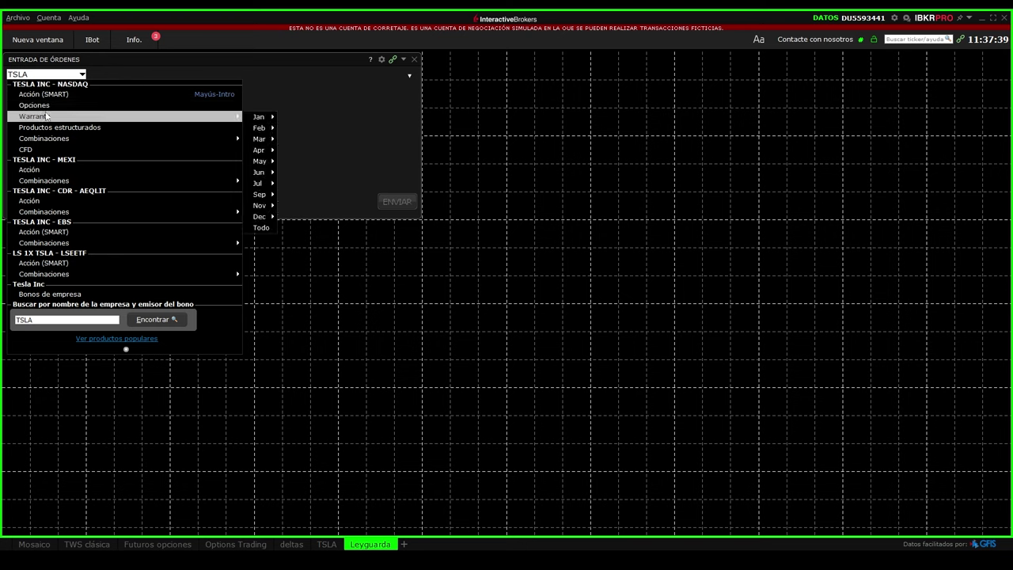
mouse_move(60, 142)
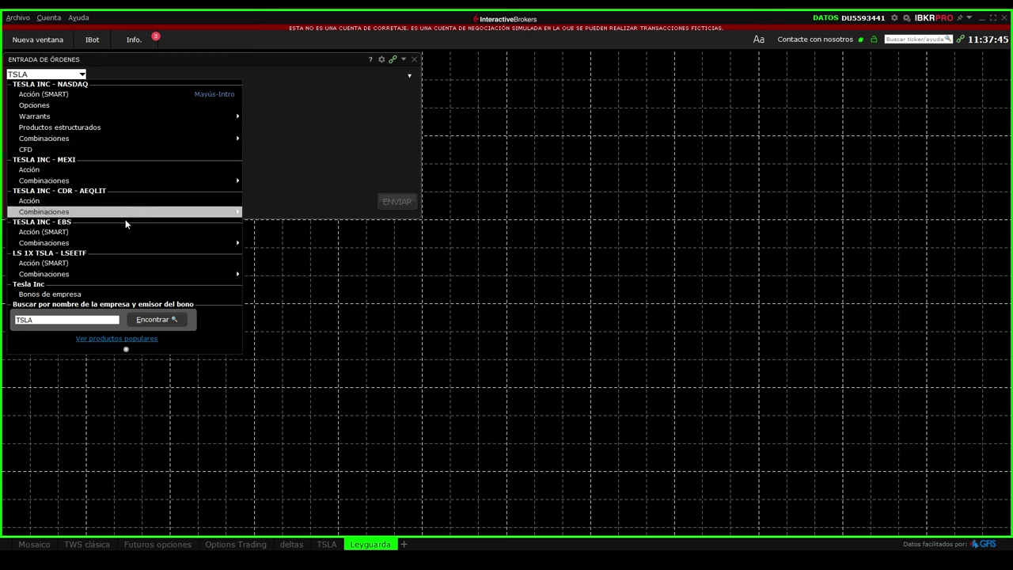
left_click(75, 211)
Step: Load TSLA as the NASDAQ stock, Acción (SMART), in the order entry window
left_click(54, 75)
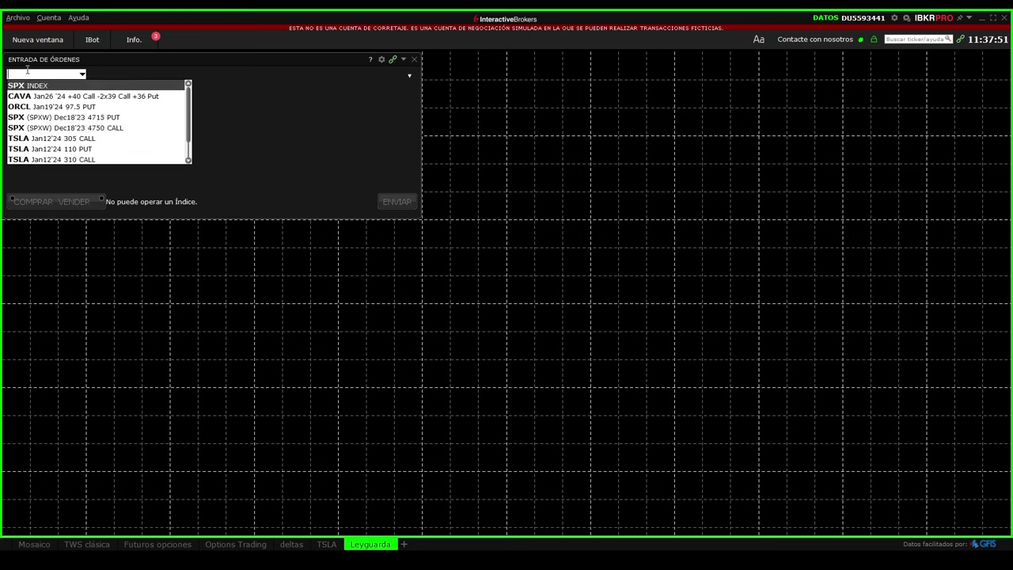
type("TSLA")
key("Return")
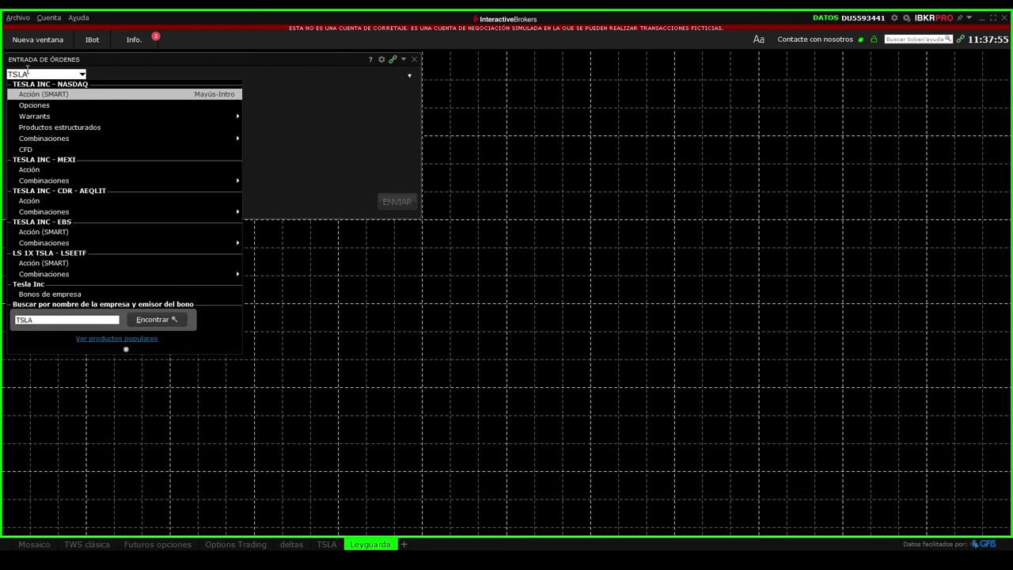
left_click(86, 98)
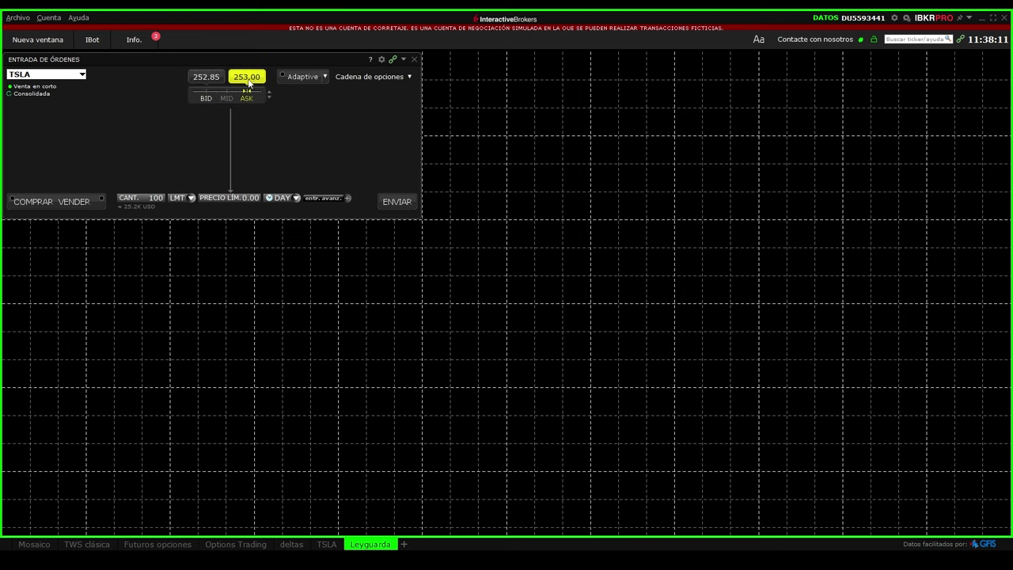
Step: Try switching the Adaptive algorithm on and off for the TSLA order and look at the alternative algorithms
left_click(301, 77)
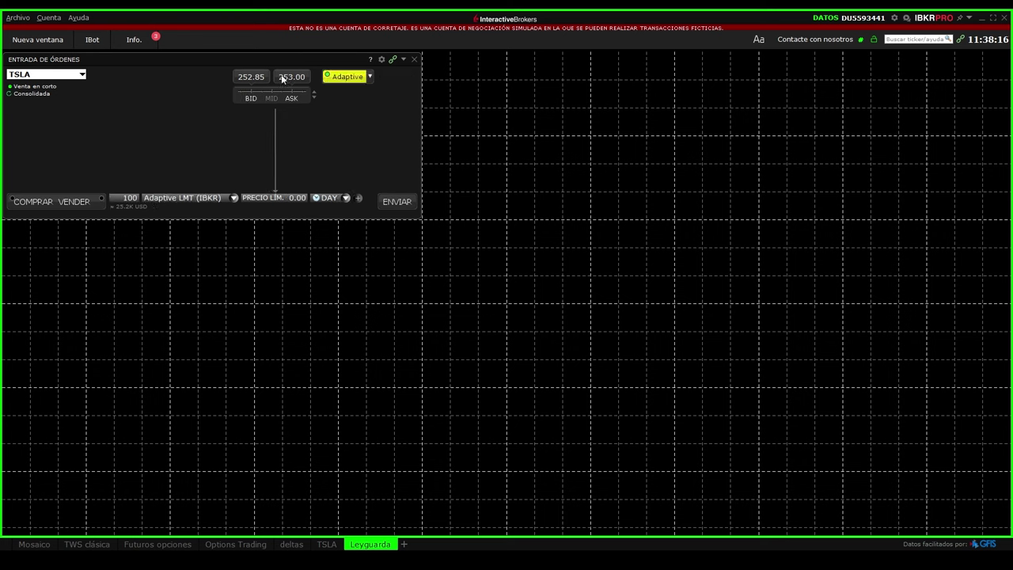
left_click(338, 76)
left_click(338, 77)
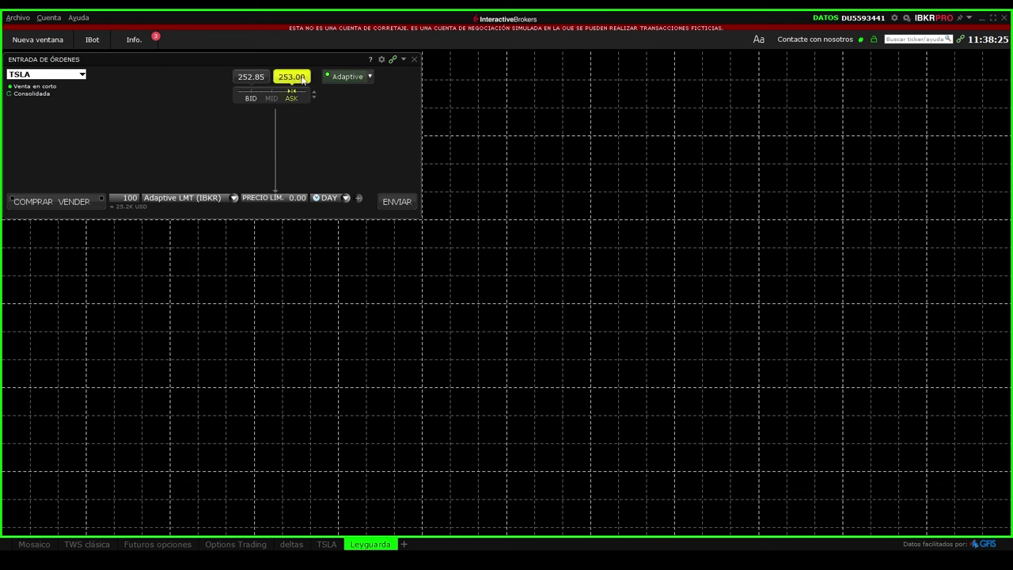
left_click(369, 76)
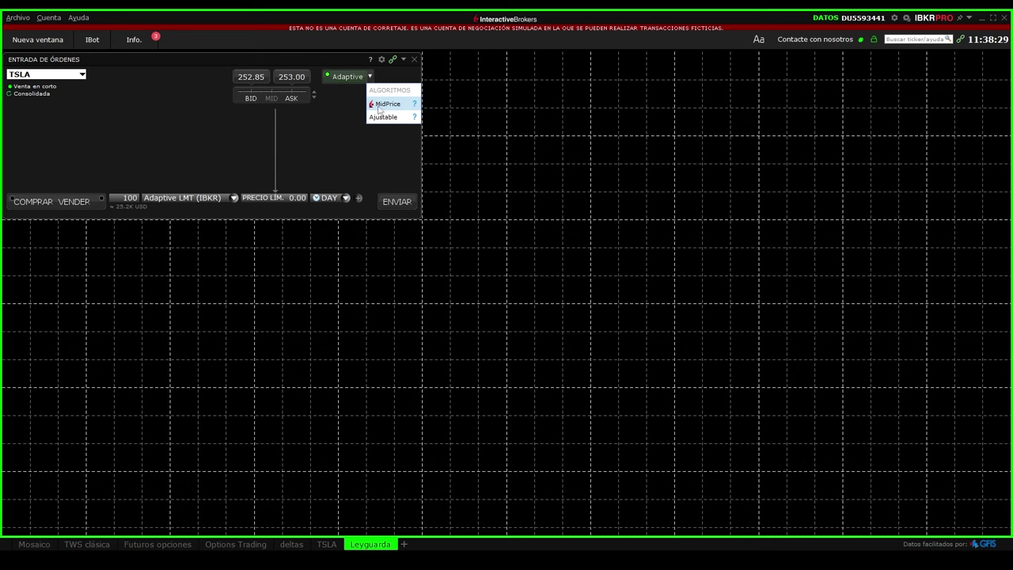
left_click(334, 81)
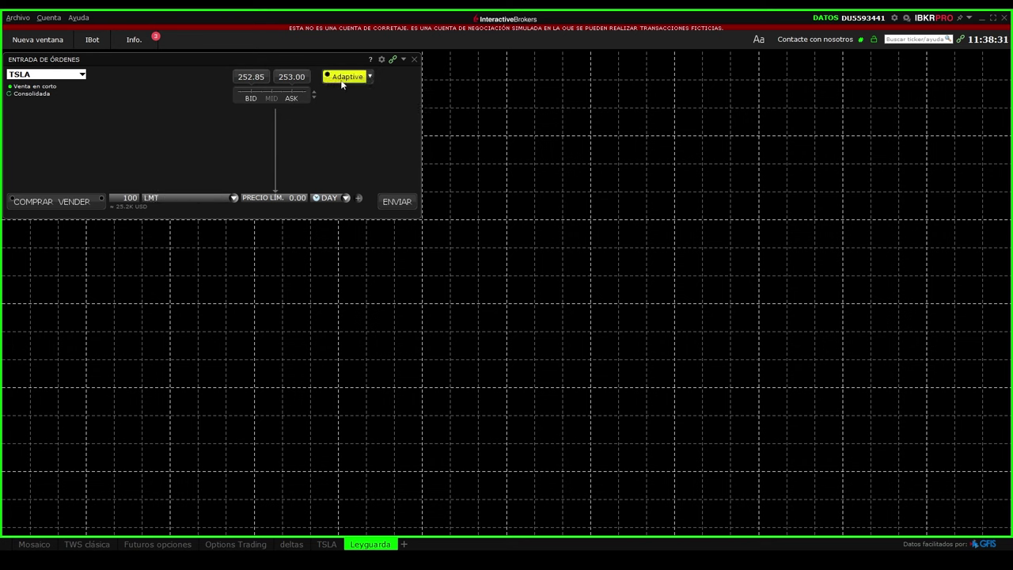
left_click(334, 79)
left_click(333, 78)
Step: Prepare a buy order for 100 TSLA shares as a limit order (LMT) at 253.00
left_click(26, 202)
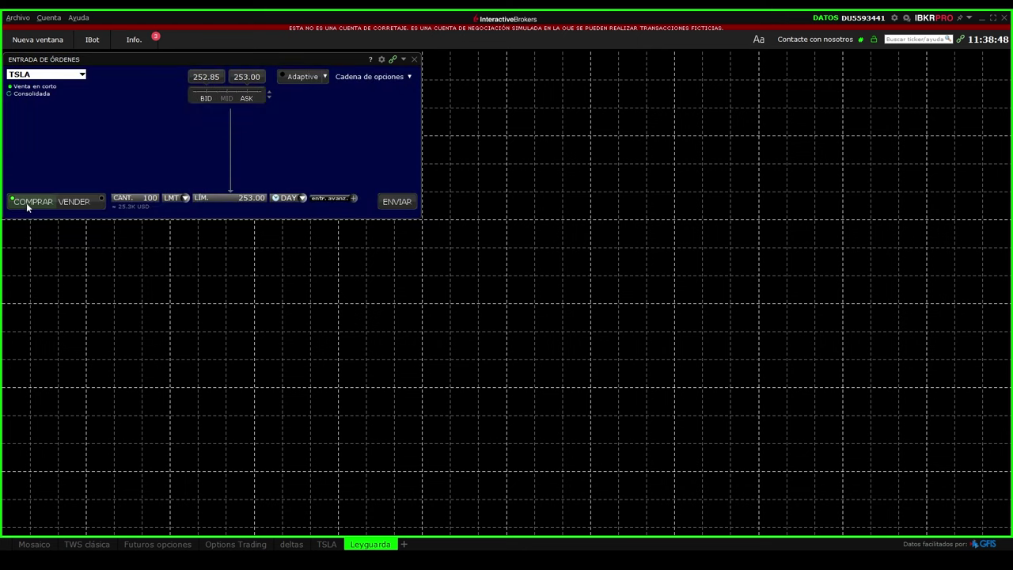
left_click(76, 207)
left_click(150, 199)
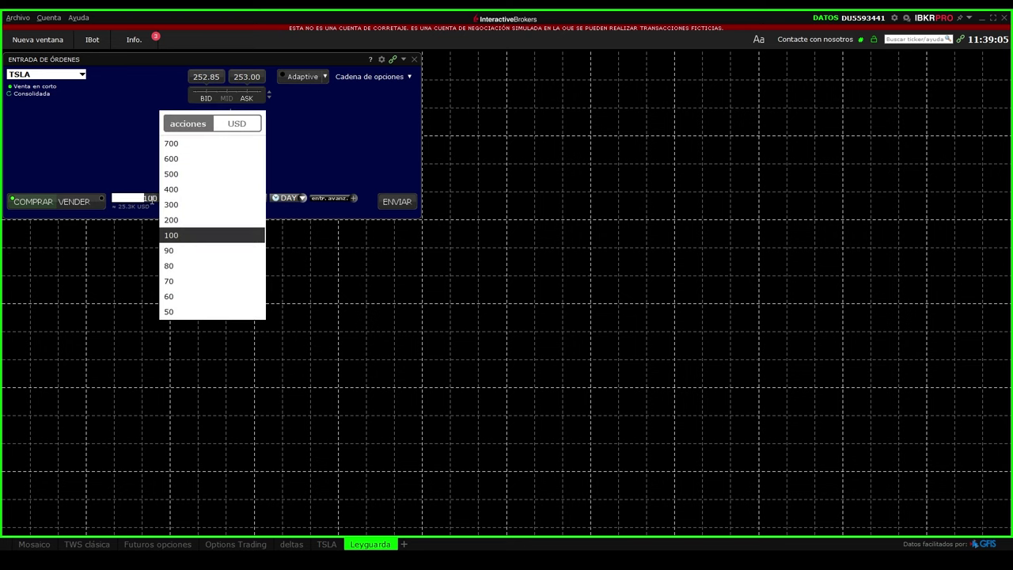
left_click(173, 235)
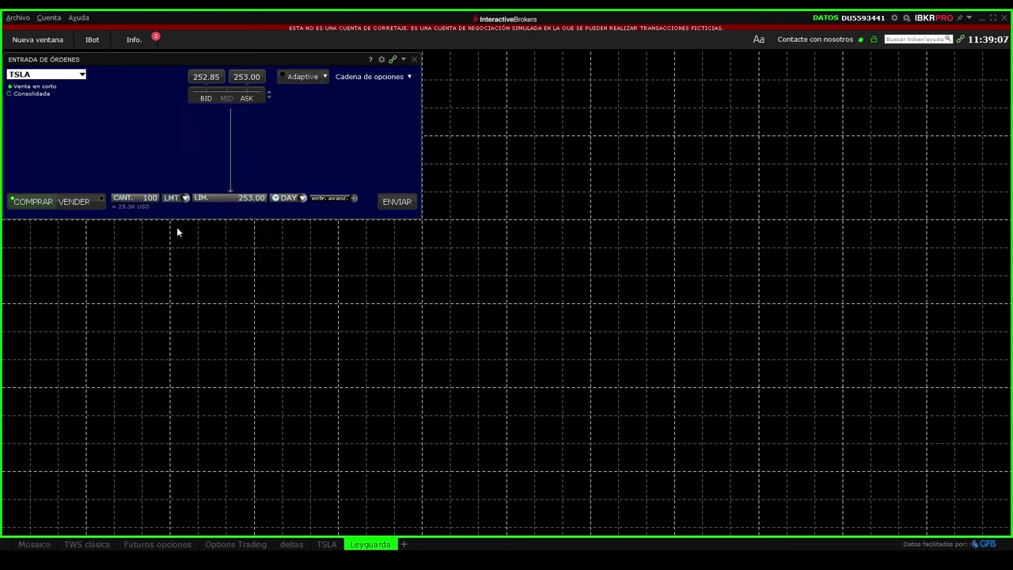
left_click(183, 200)
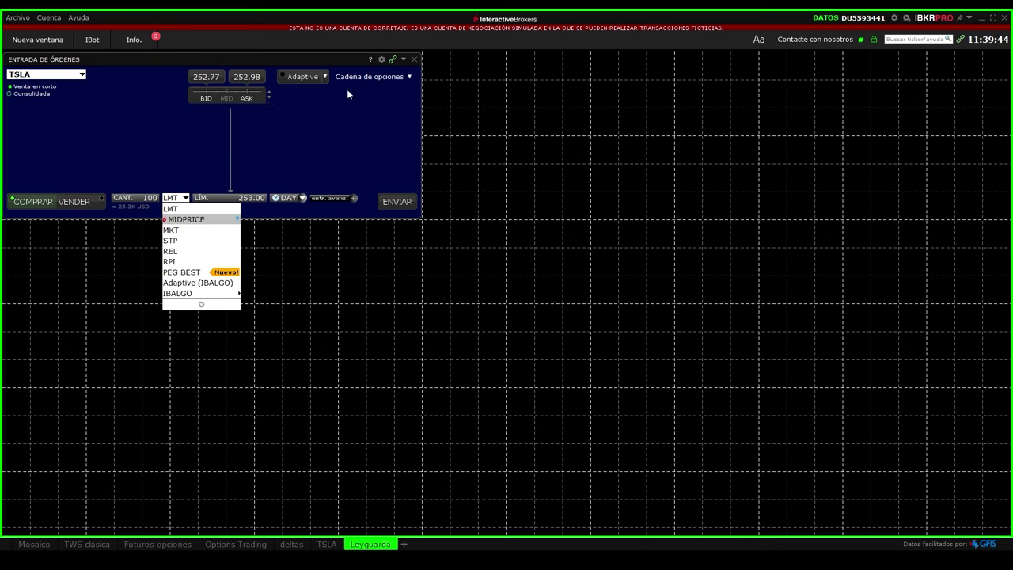
left_click(185, 210)
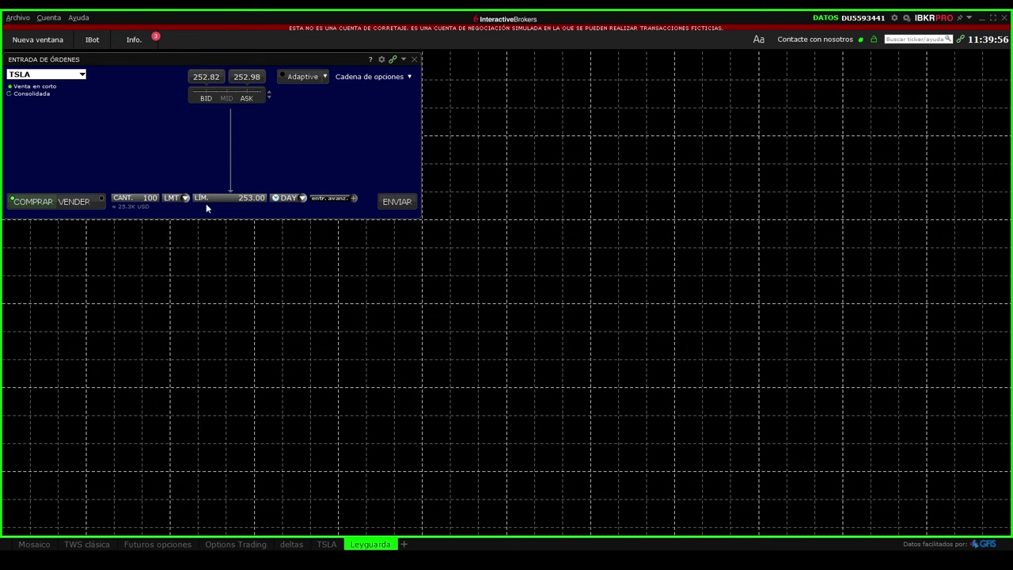
left_click(248, 199)
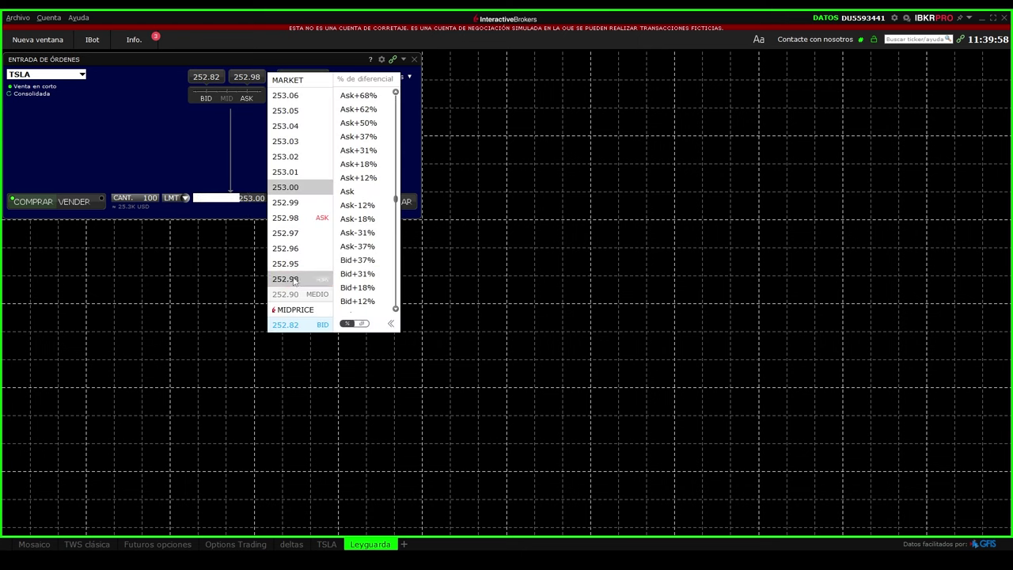
left_click(230, 162)
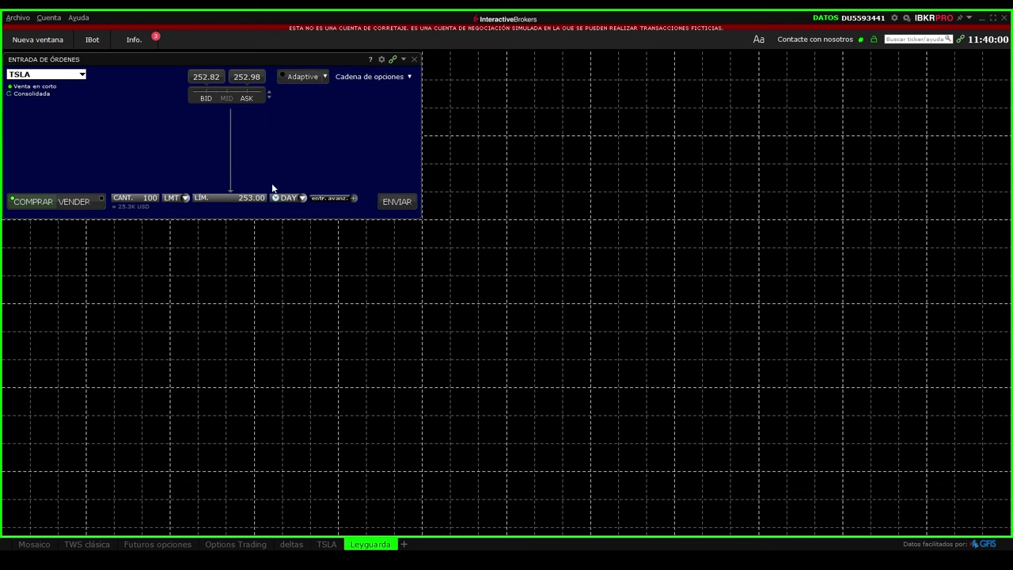
Step: Enable "Ejecutar fuera del horario de mercado" for the DAY buy order and submit it
left_click(301, 199)
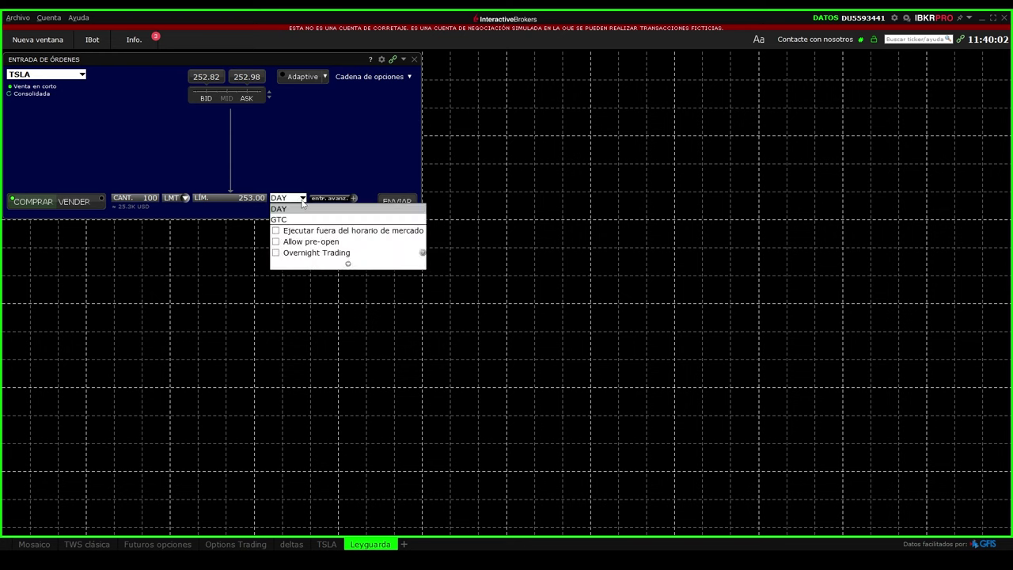
left_click(313, 158)
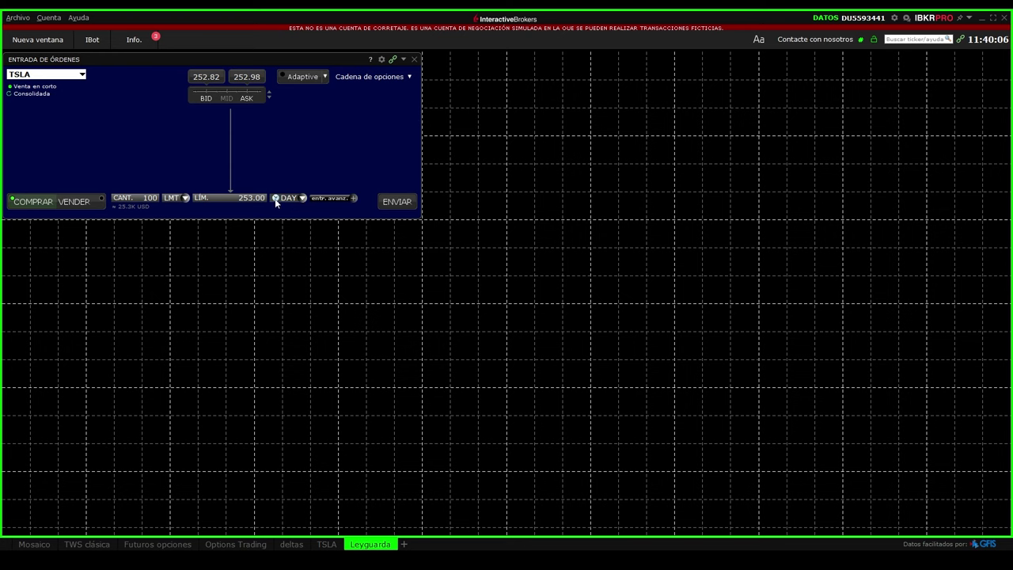
left_click(275, 200)
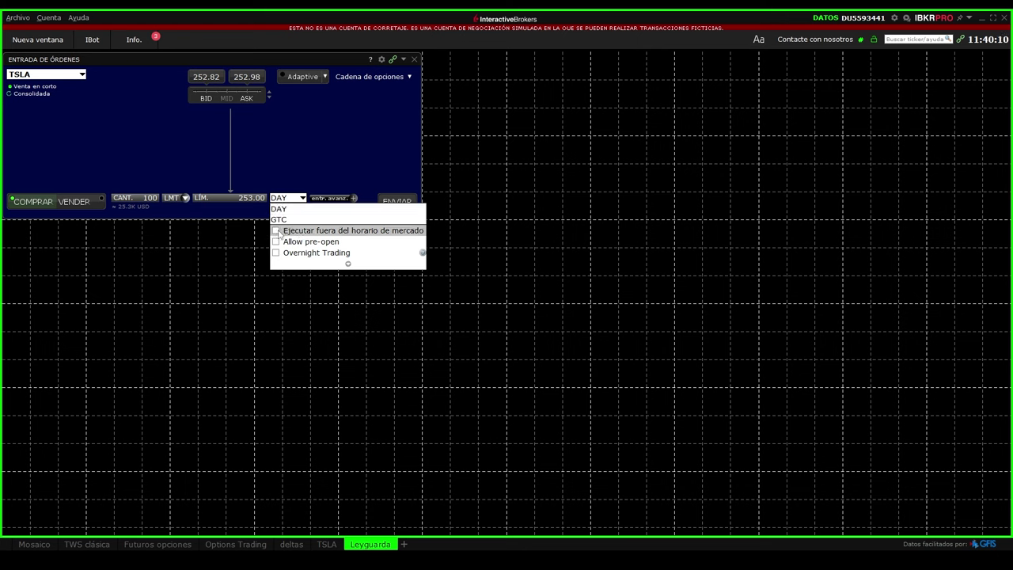
left_click(276, 231)
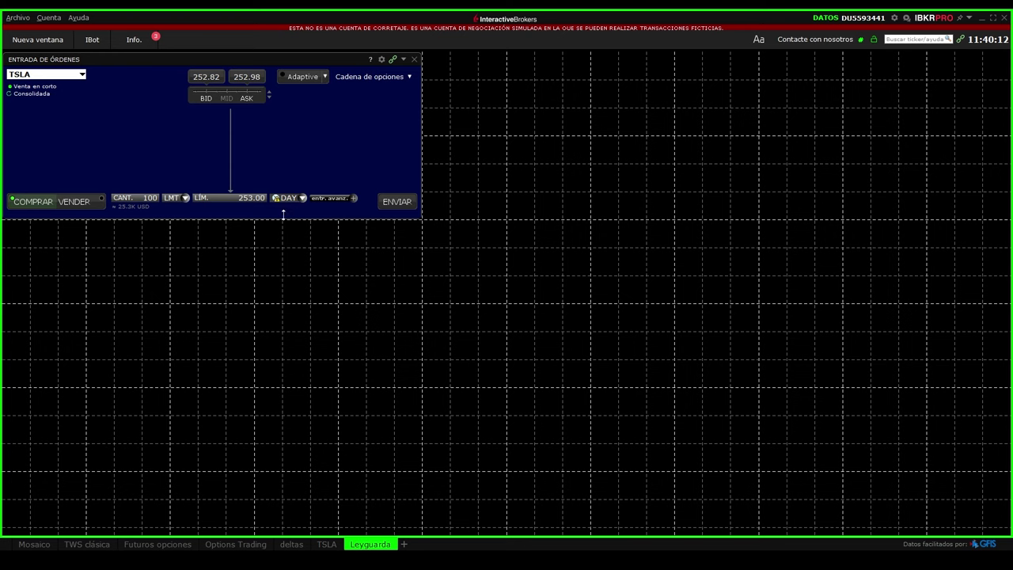
left_click(278, 199)
left_click(276, 231)
left_click(276, 198)
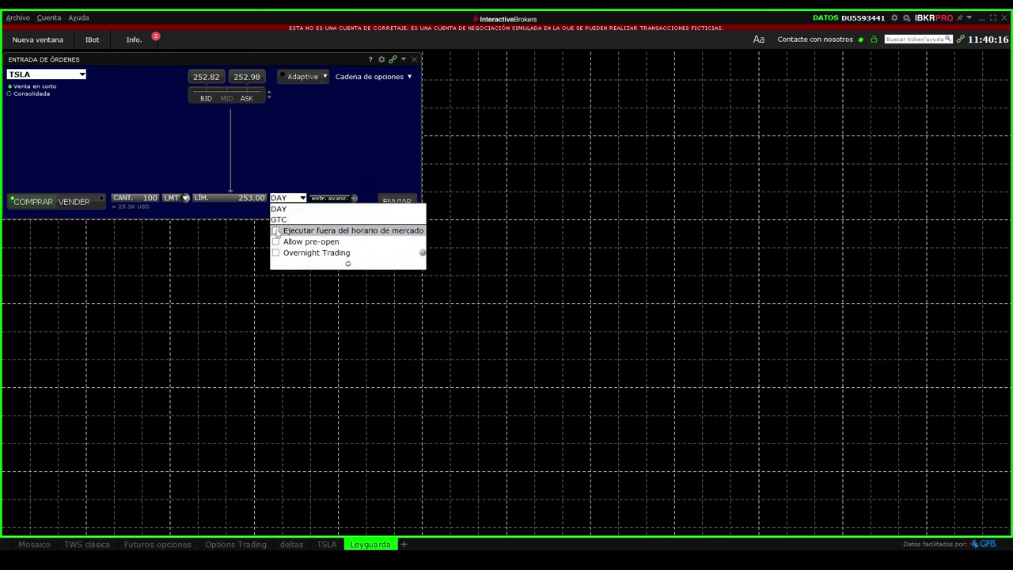
left_click(277, 229)
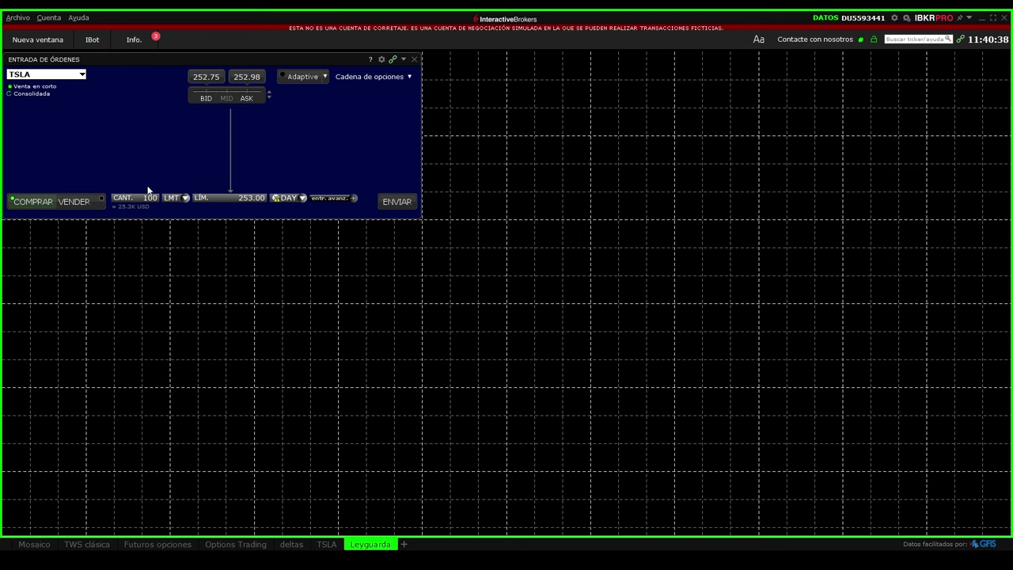
left_click(396, 202)
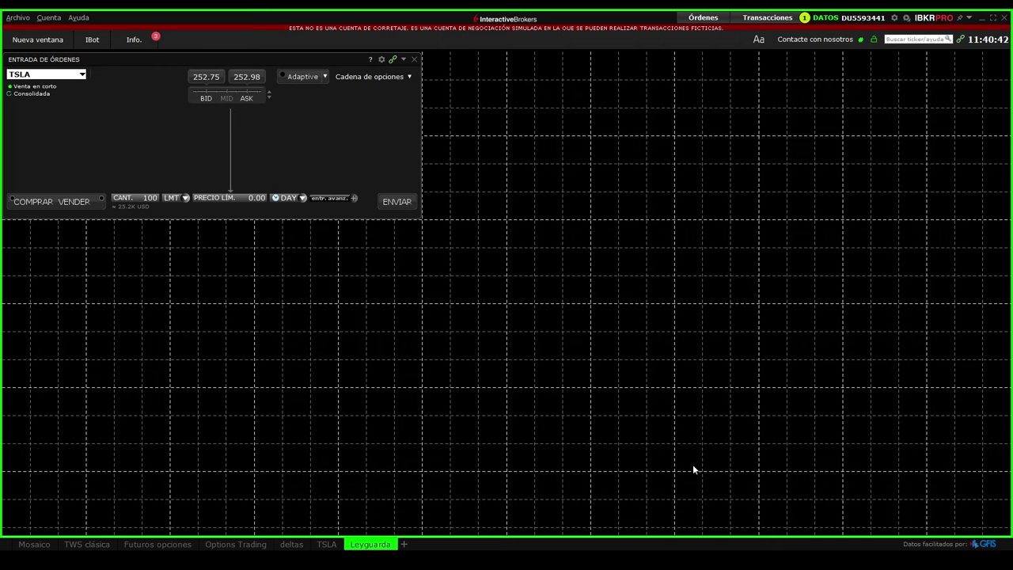
Step: Lock the Leyguarda layout with its changes saved and check the daily profit and loss of the TSLA position in Mosaico
left_click(872, 41)
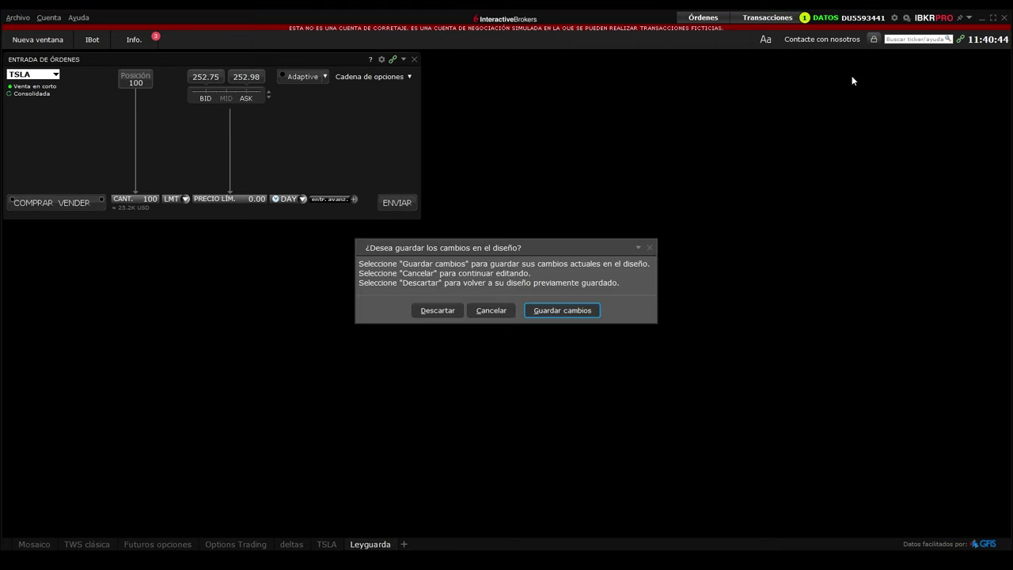
left_click(553, 314)
left_click(40, 544)
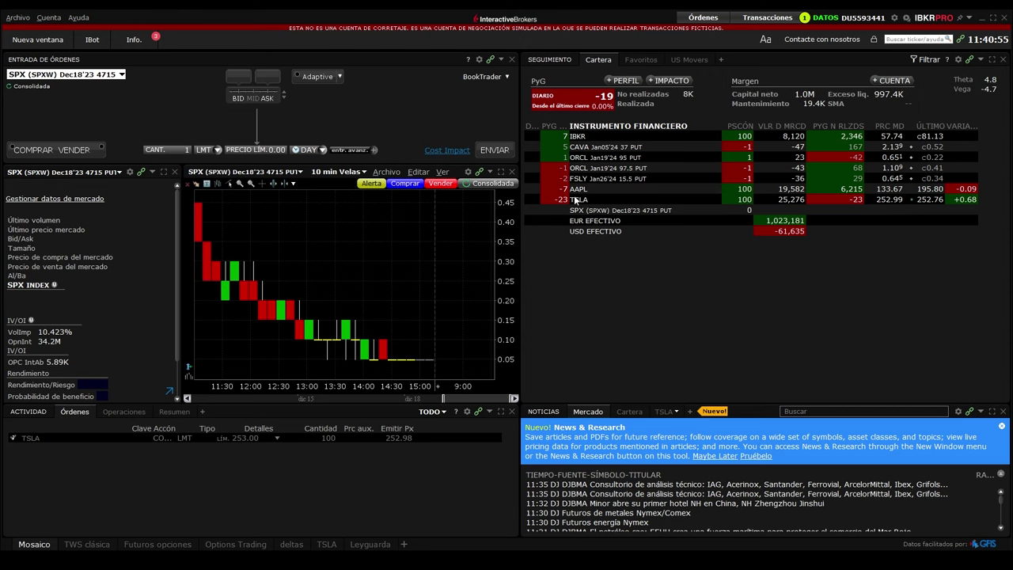
mouse_move(550, 200)
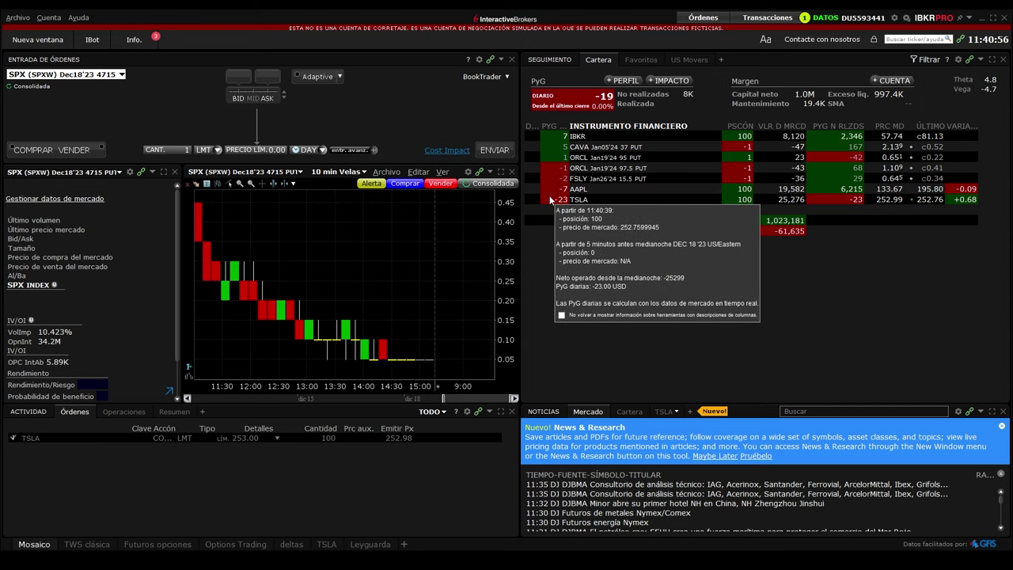
Step: Return to the Leyguarda layout and look at the advanced order settings for TSLA
left_click(378, 545)
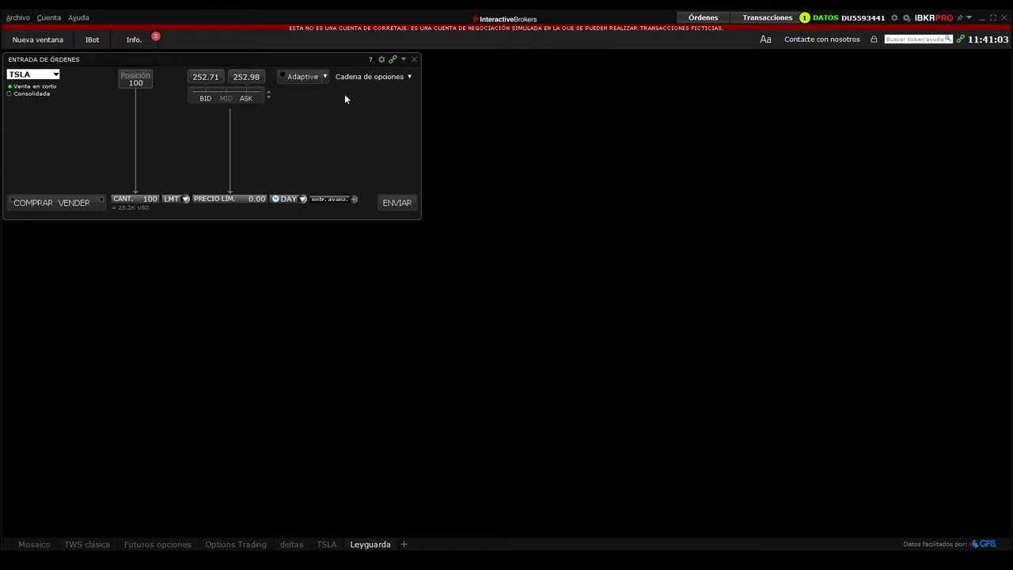
left_click(354, 199)
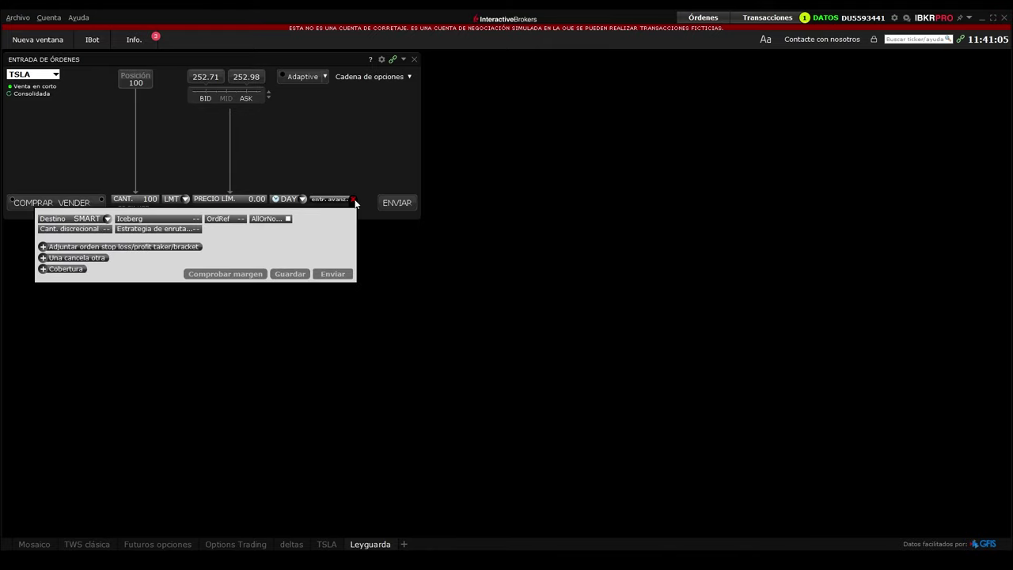
left_click(354, 199)
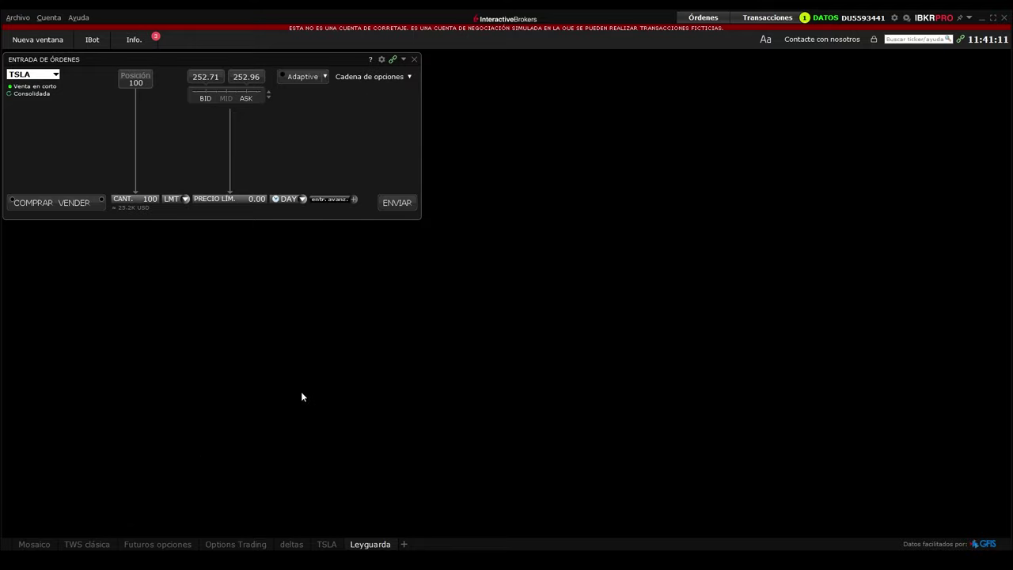
Step: Unlock the layout and add a Lista de seguimiento window directly below the order entry window, matching its width
left_click(873, 39)
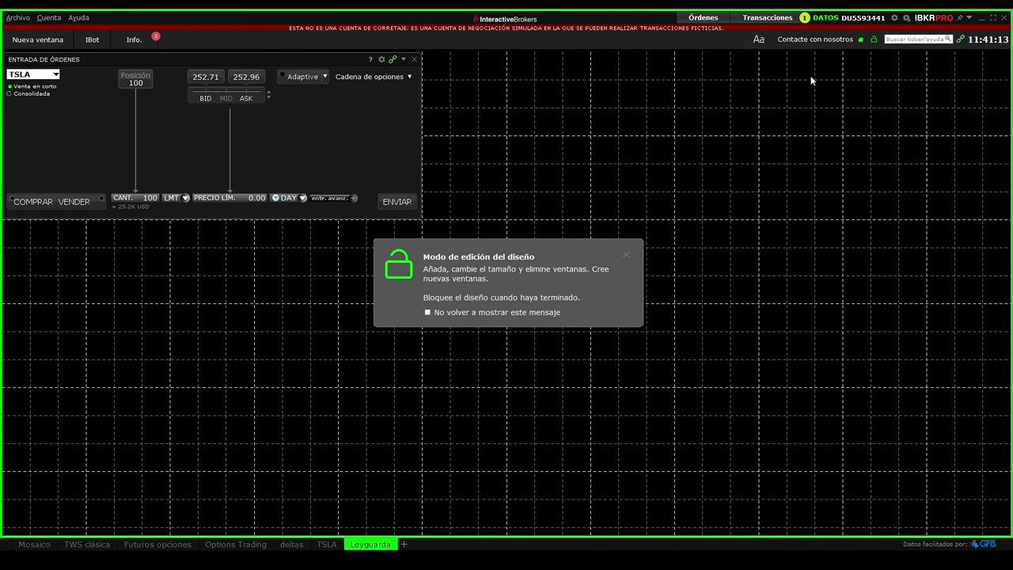
left_click(37, 40)
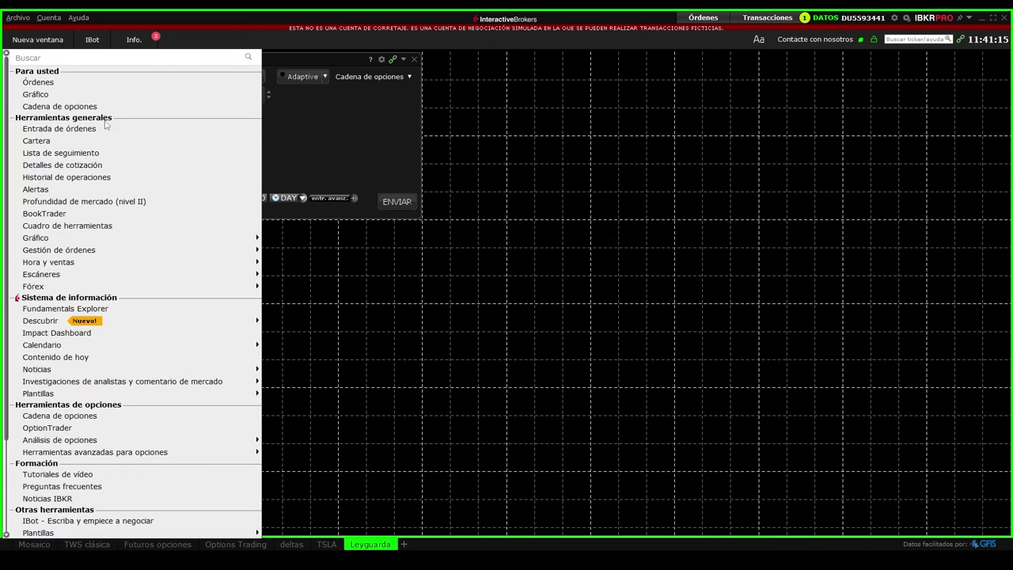
left_click(230, 152)
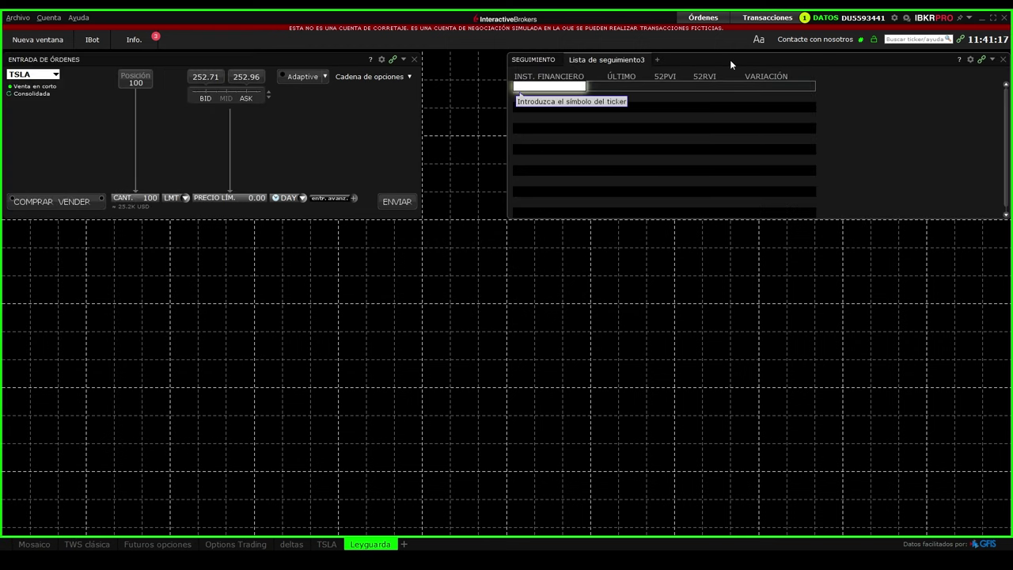
left_click_drag(730, 59, 207, 229)
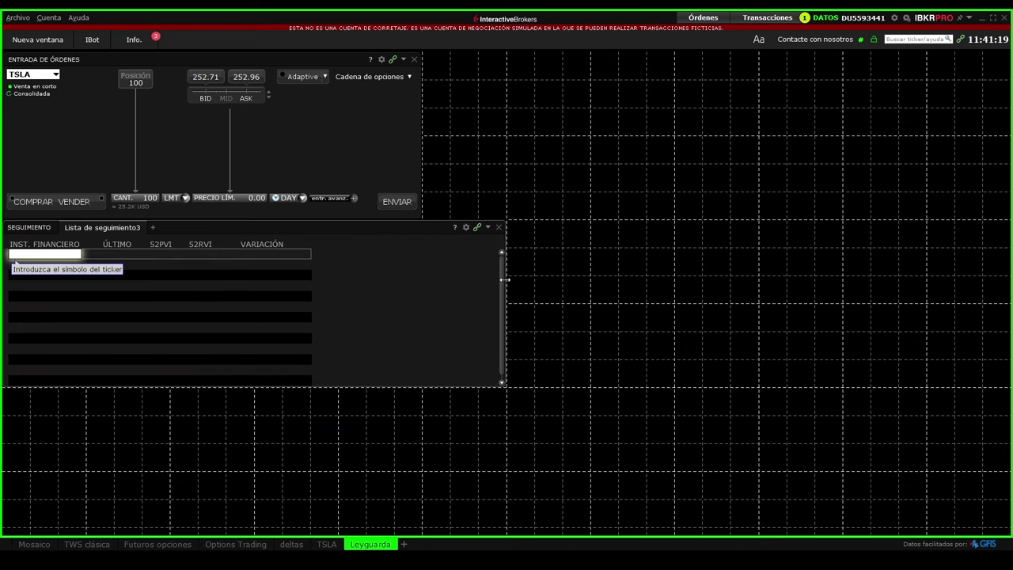
left_click_drag(505, 284, 411, 281)
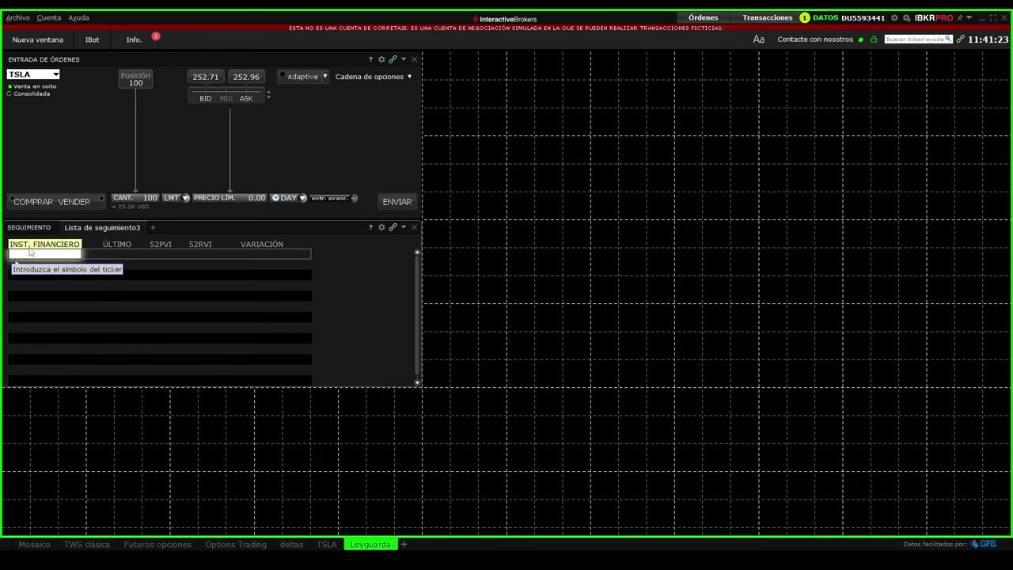
Step: Add TSLA to the first row of the new watchlist
type("ts")
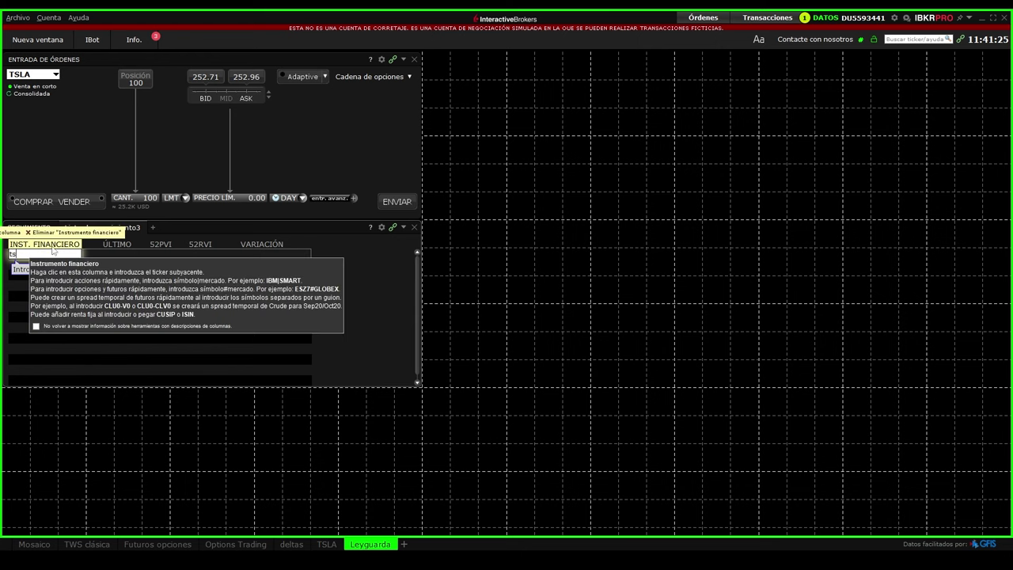
type("la")
key("Return")
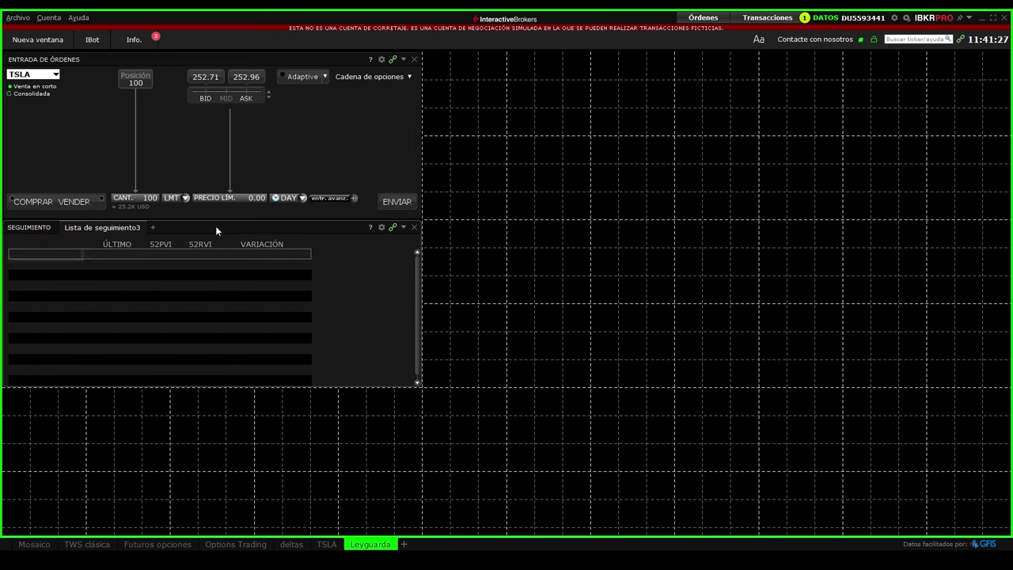
left_click(119, 269)
Step: Search for "appl" from the watchlist's next empty row and look through the matching companies and bond issuers
left_click(26, 267)
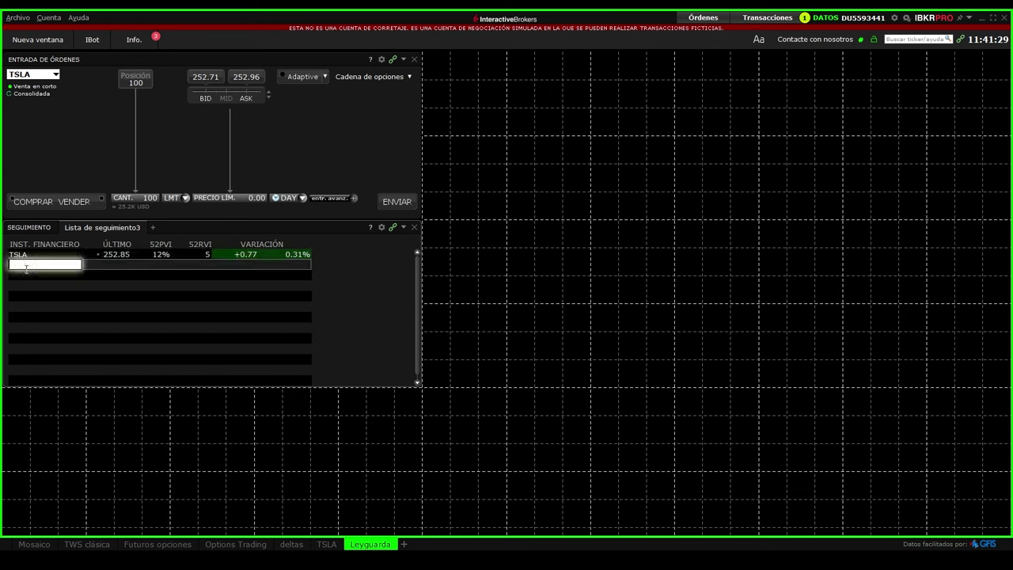
type("appl")
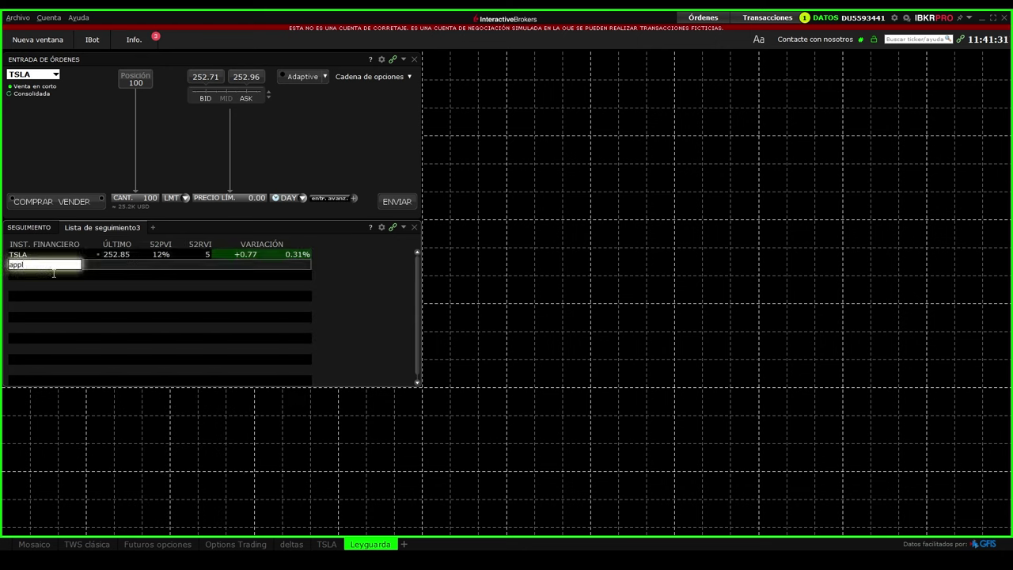
key("Escape")
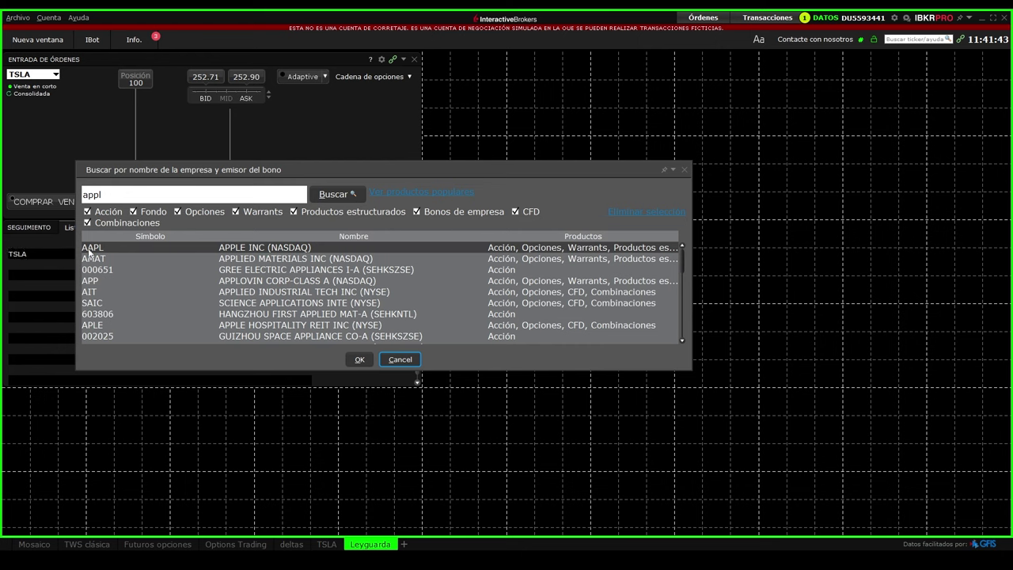
scroll(197, 284, "down", 1)
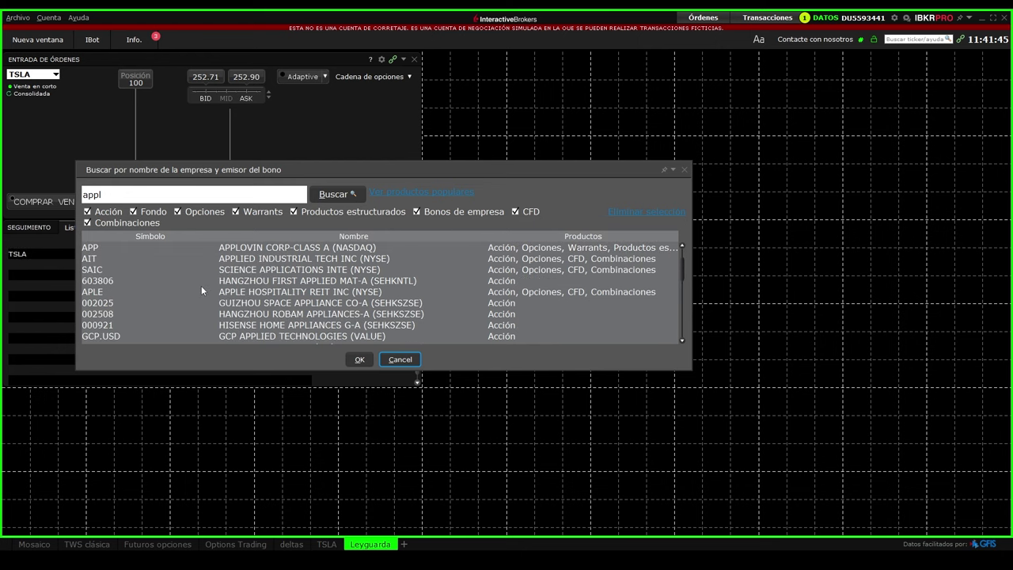
scroll(201, 286, "up", 1)
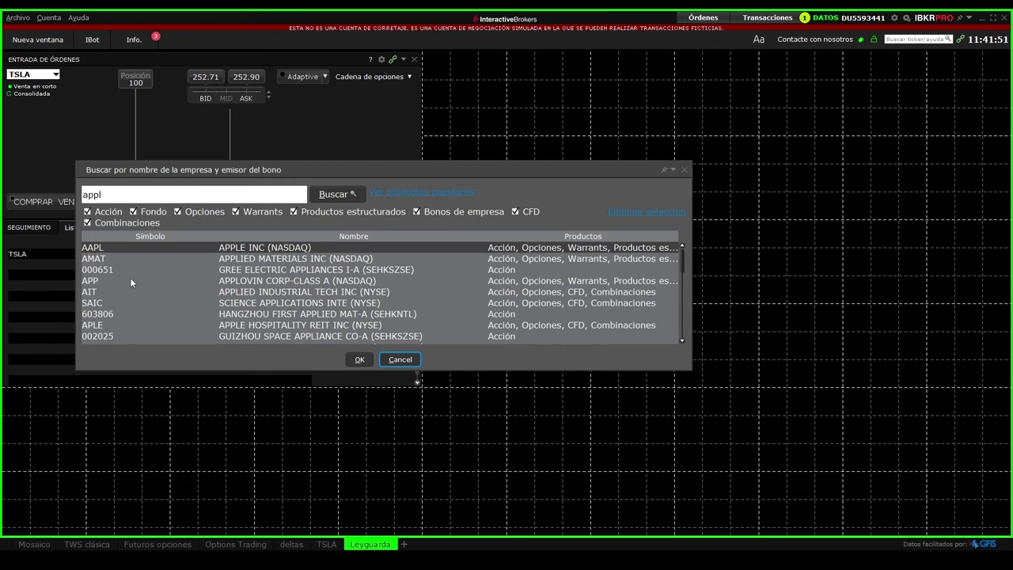
scroll(130, 277, "down", 10)
scroll(132, 274, "down", 2)
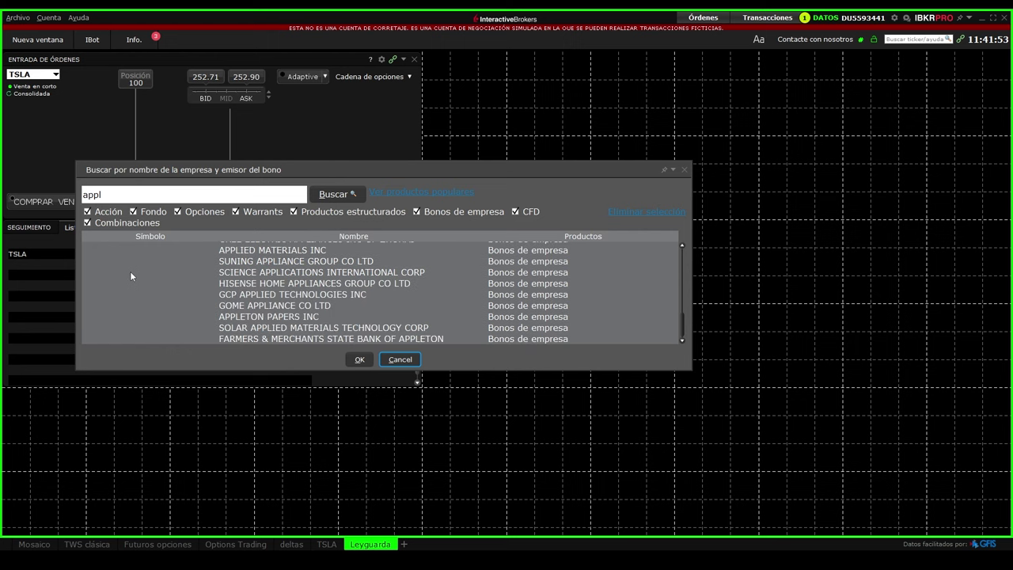
scroll(124, 277, "up", 10)
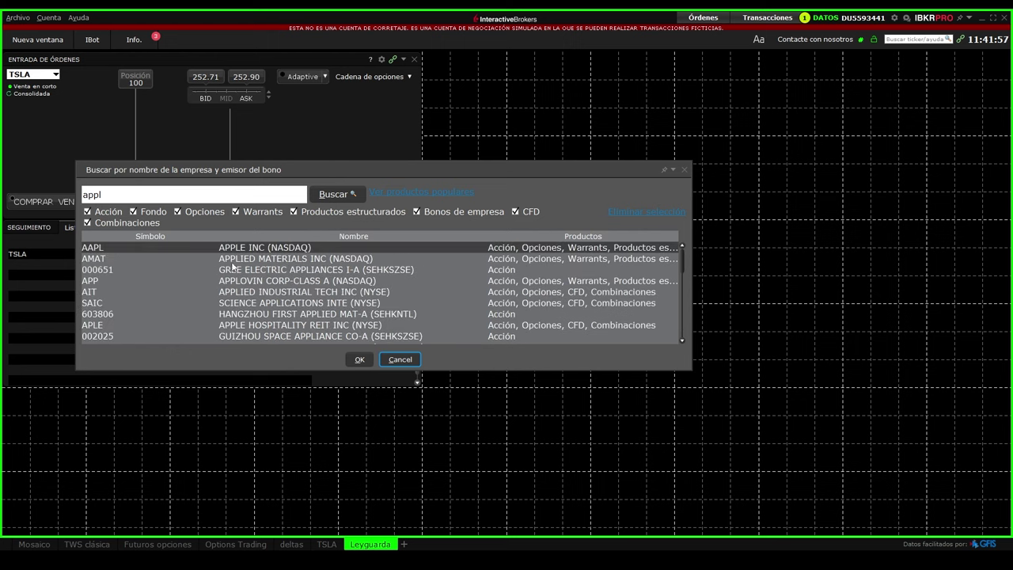
Step: Restrict the search to the Acción product type and add AAPL, APPLE INC (NASDAQ), to the watchlist
left_click(133, 211)
left_click(178, 211)
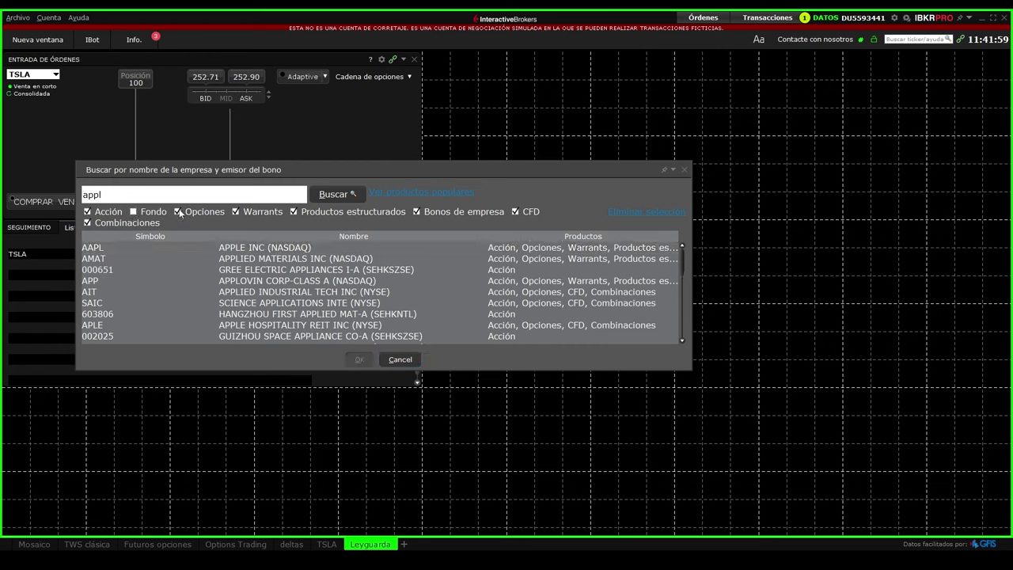
left_click(235, 212)
left_click(293, 212)
left_click(416, 212)
scroll(180, 273, "down", 2)
scroll(185, 271, "up", 2)
scroll(198, 302, "down", 2)
scroll(119, 311, "up", 2)
double_click(93, 248)
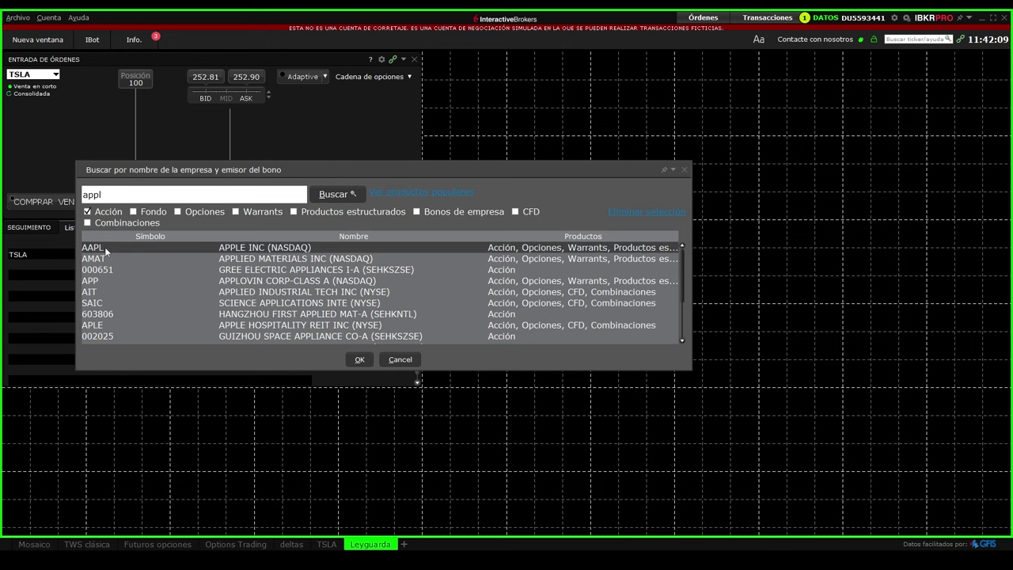
left_click(113, 283)
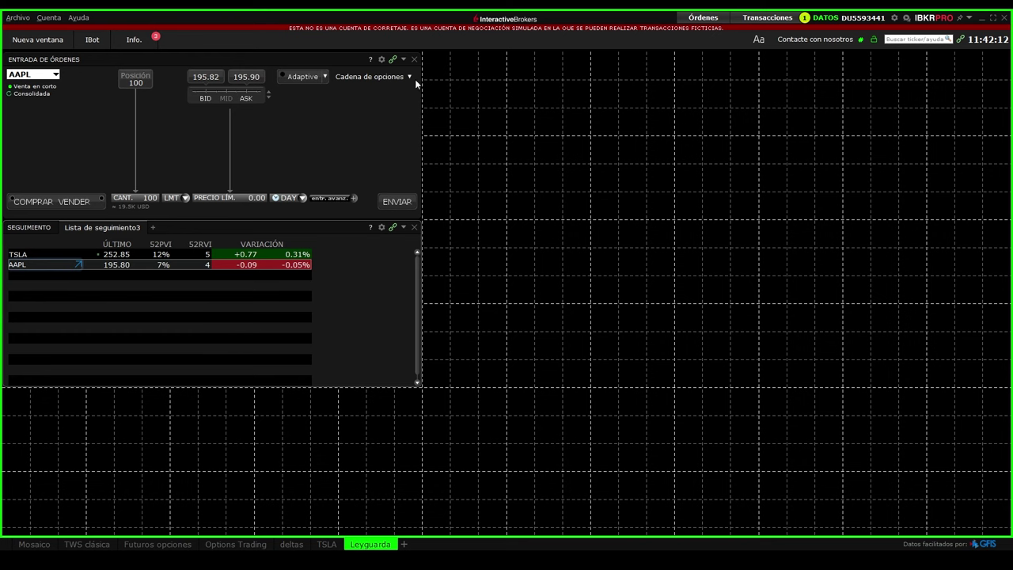
Step: Start a buy order for AAPL from its row in the watchlist
left_click(22, 279)
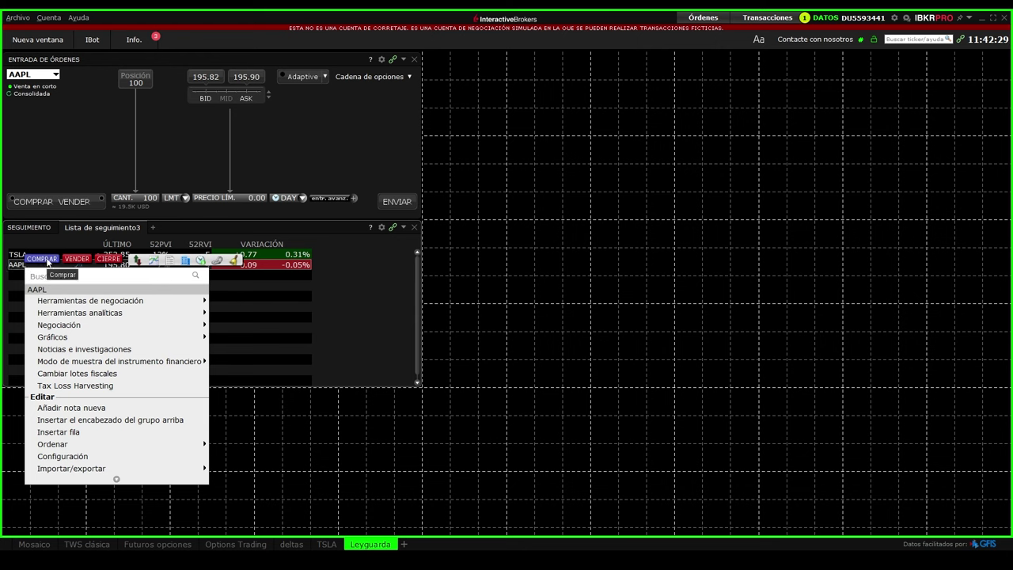
left_click(44, 261)
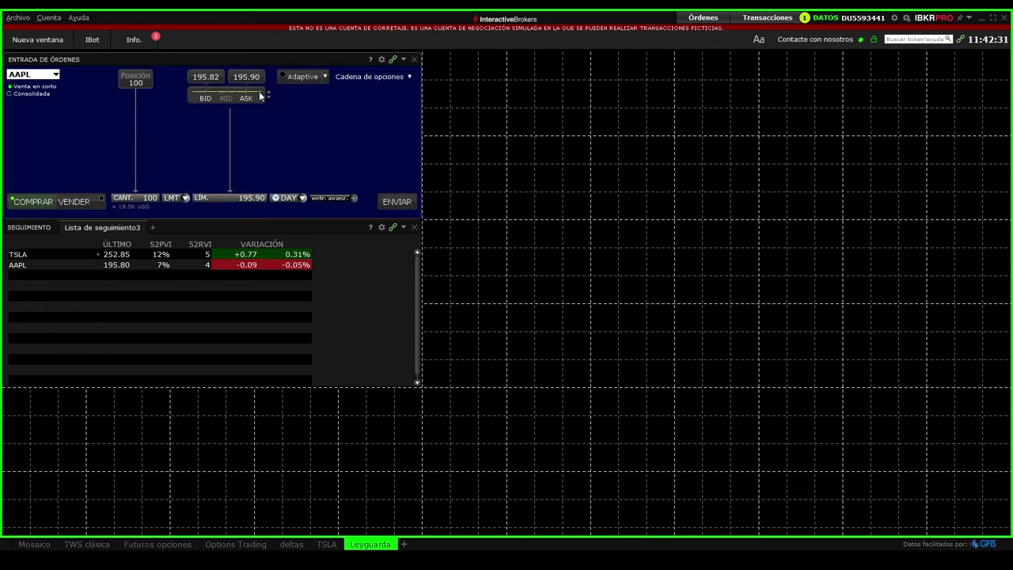
Step: Look at the recent symbols and the linking group options of the order entry window
left_click(46, 75)
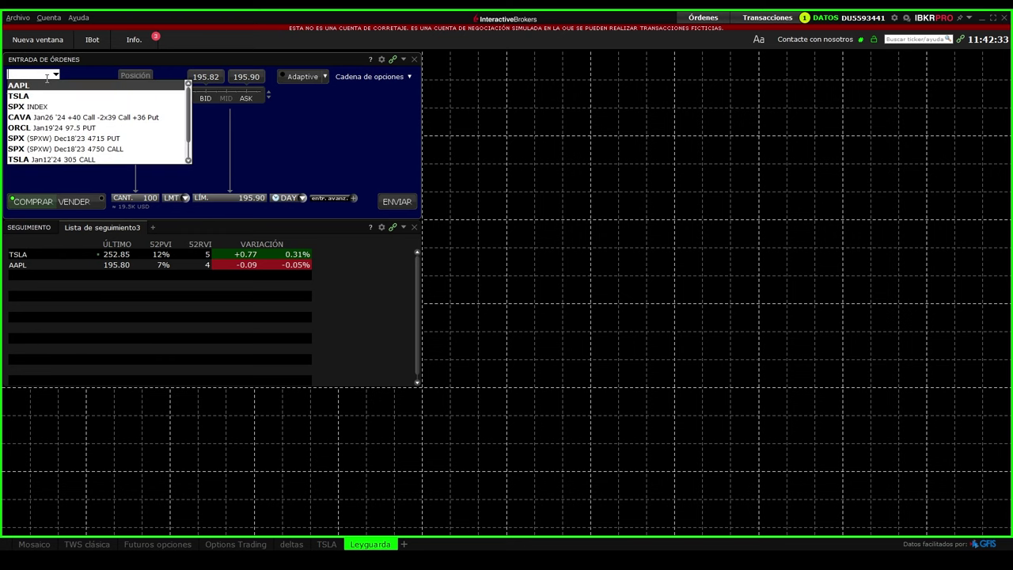
left_click(391, 60)
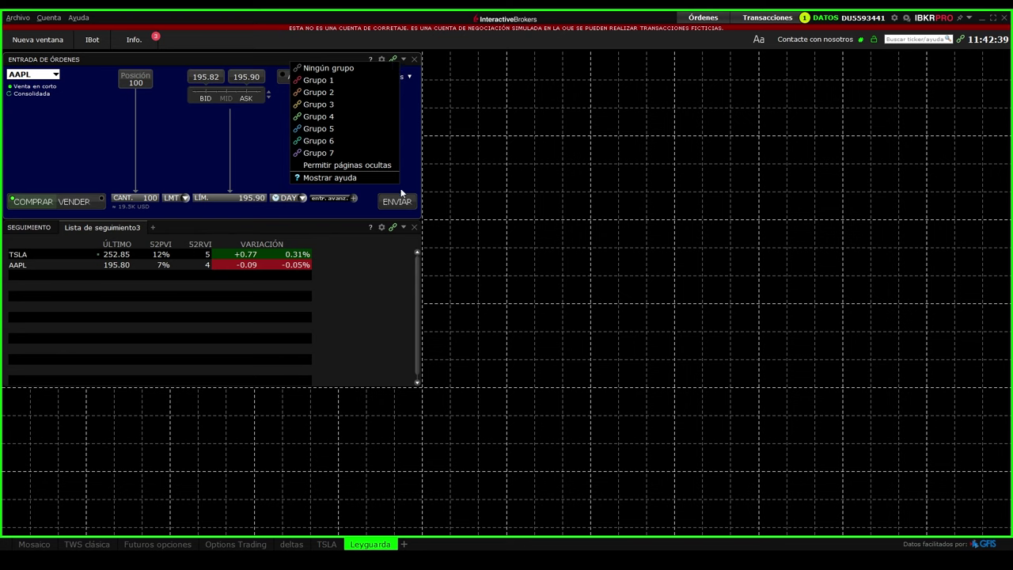
left_click(389, 271)
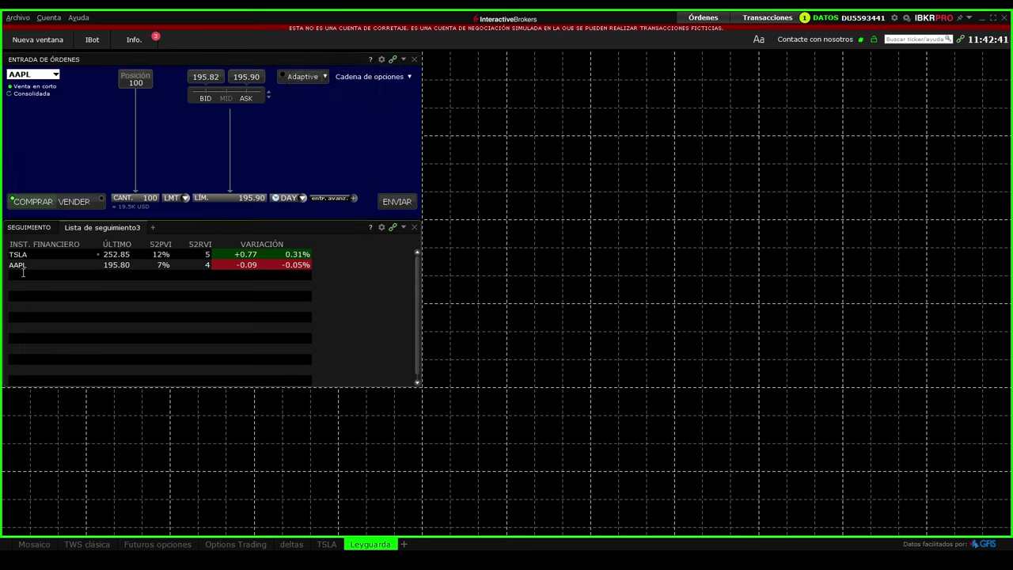